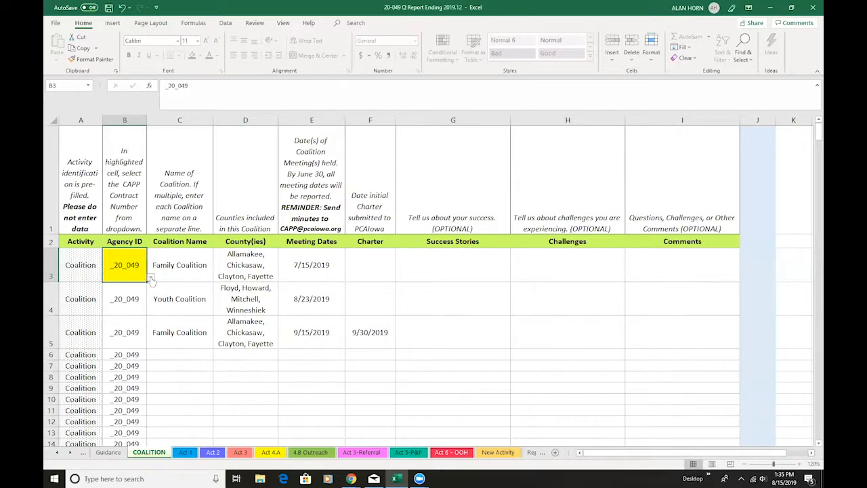
Select _20_049 as the Agency ID in the highlighted cell of the COALITION sheet
click(150, 276)
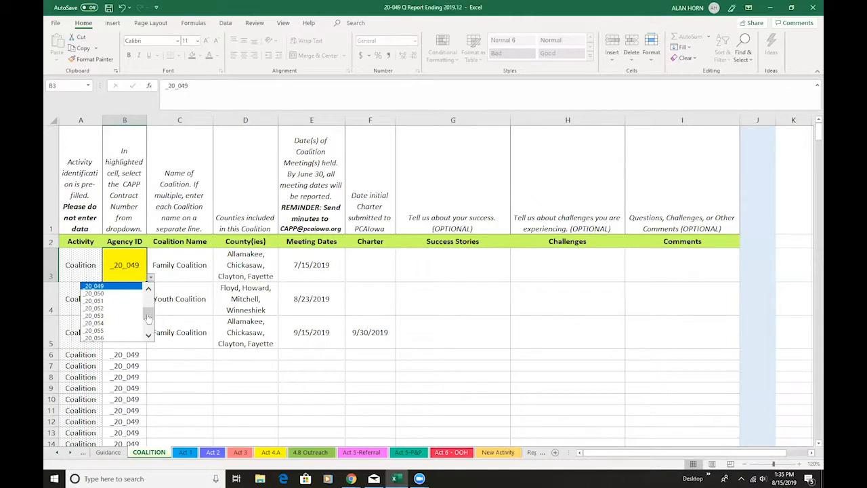
click(148, 300)
drag(148, 301, 148, 306)
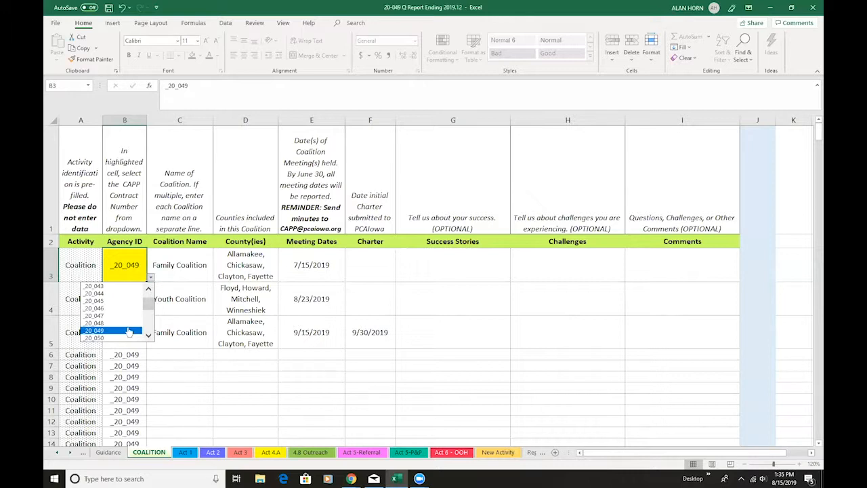
click(128, 330)
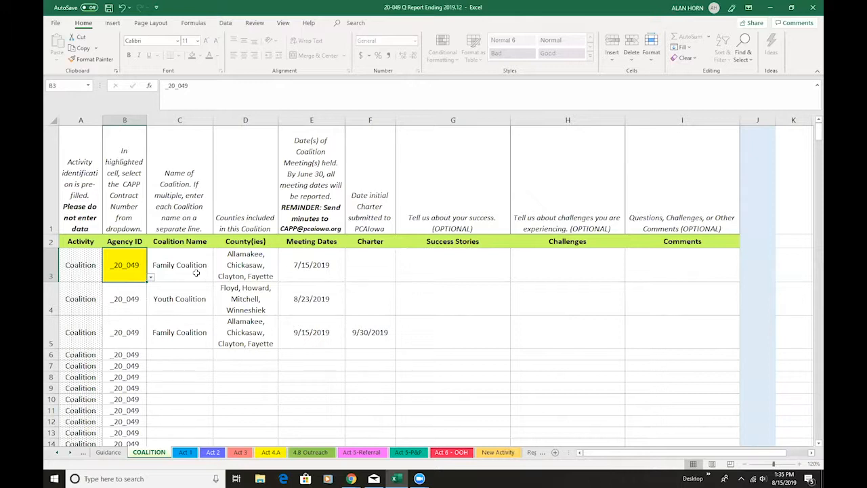
Examine the Family Coalition and Youth Coalition name entries and the instructions for reporting meeting dates
click(196, 273)
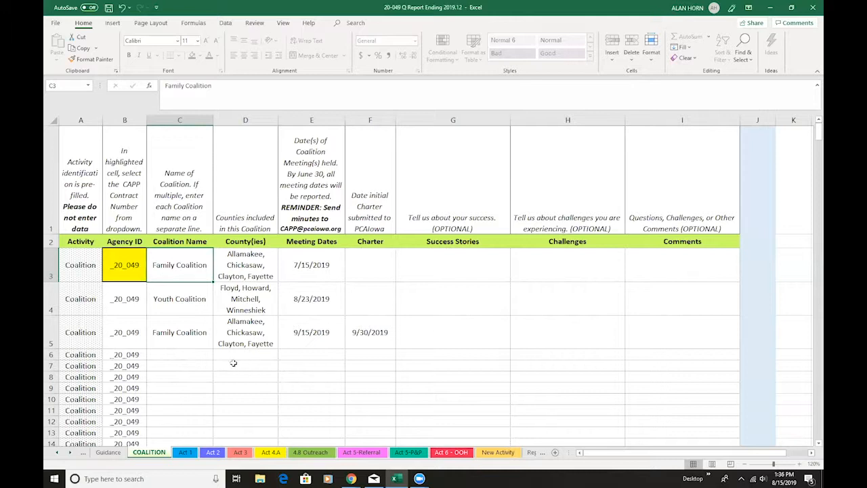
click(195, 311)
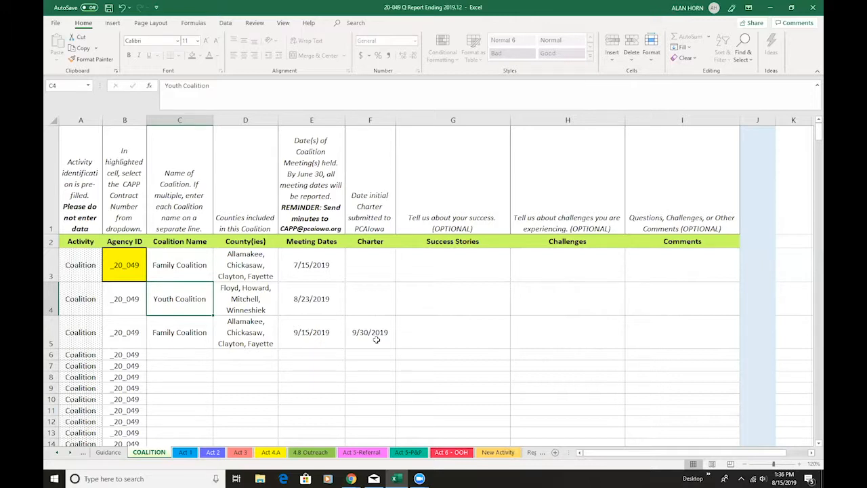
click(329, 223)
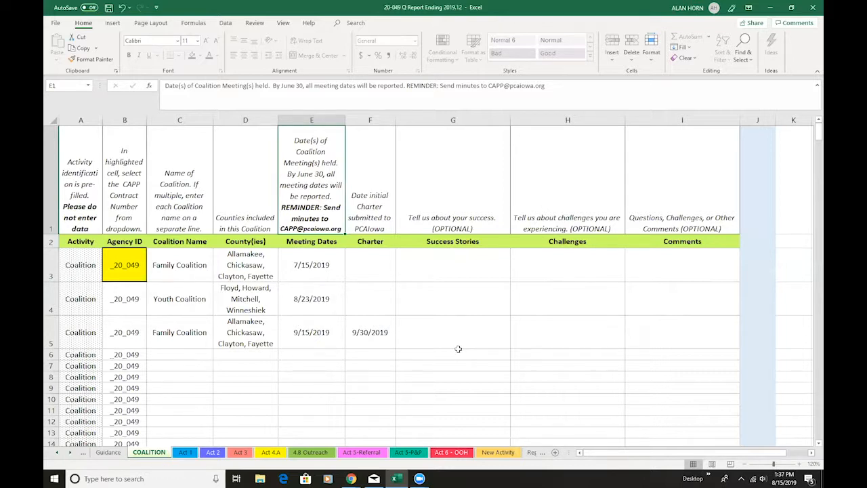
On the Act 1 sheet, choose Allamakee as the county of the first entry
click(186, 453)
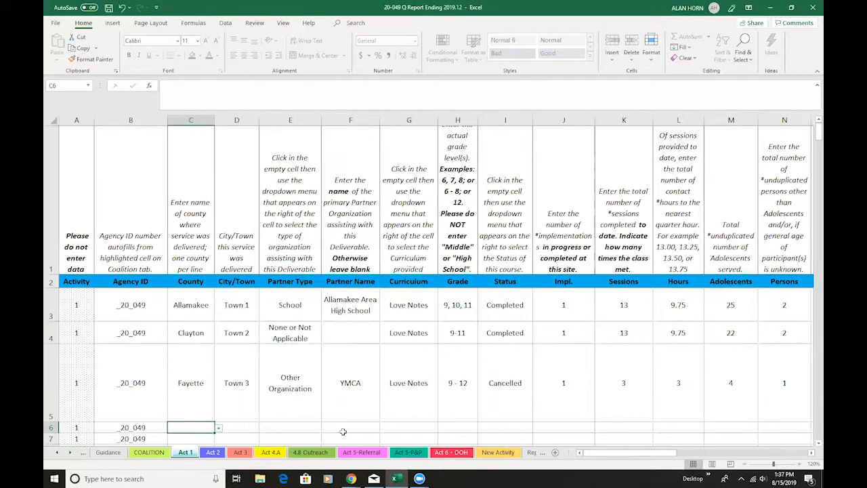
click(203, 310)
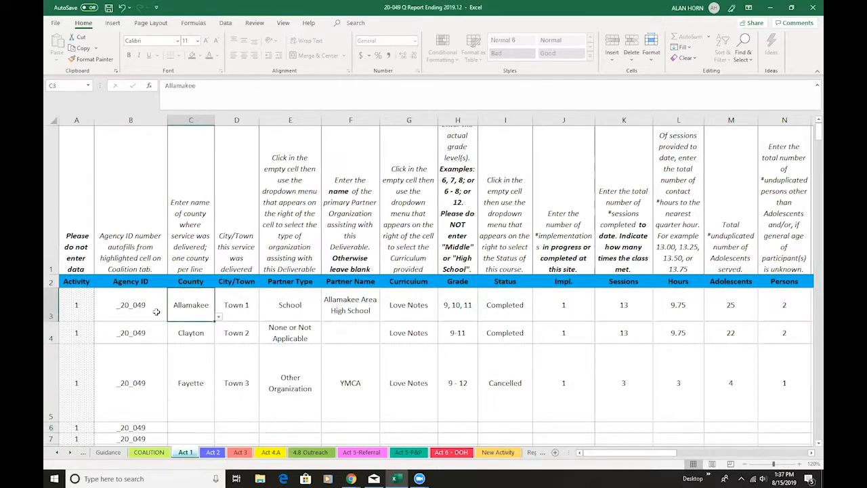
click(218, 317)
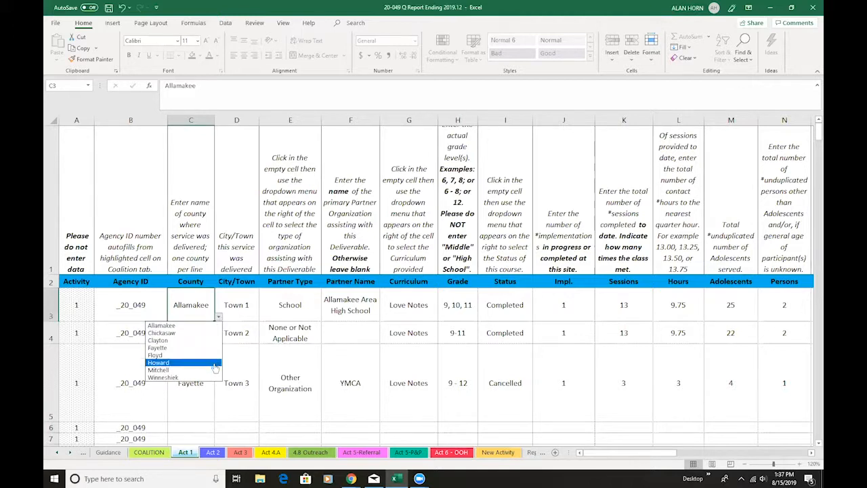
click(196, 327)
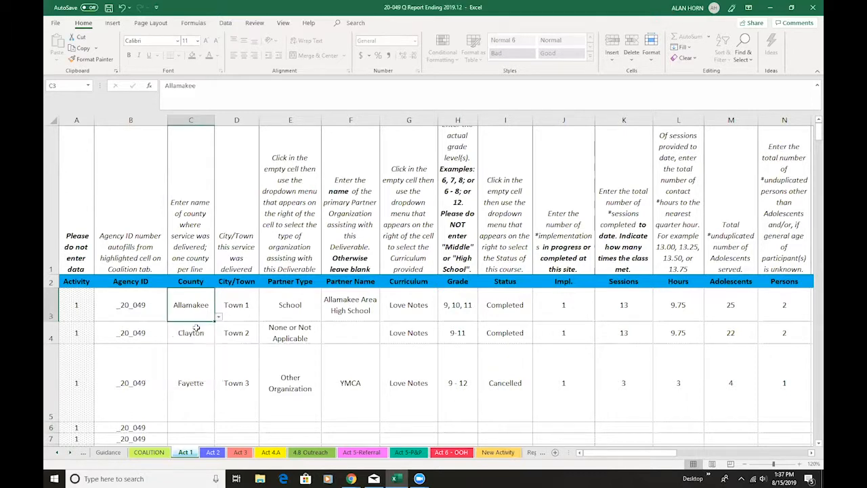
Examine the partner type options, partner name and grade of the Allamakee entry
click(319, 308)
click(326, 319)
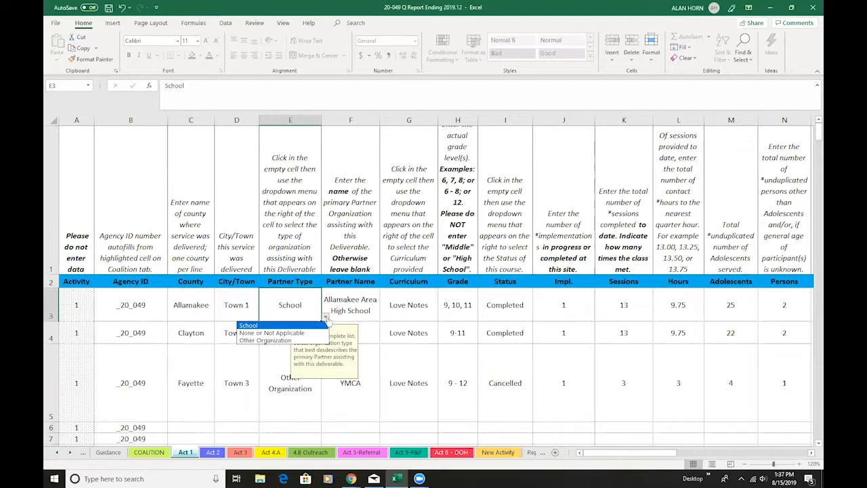
click(326, 318)
click(373, 313)
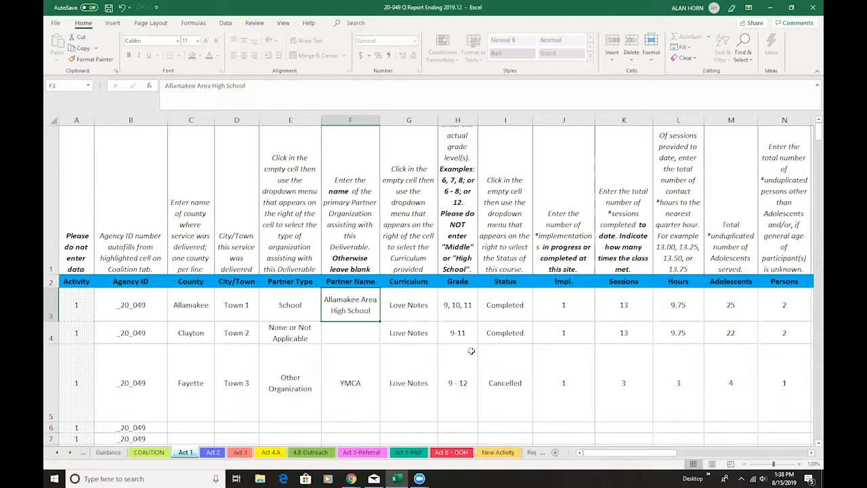
click(467, 305)
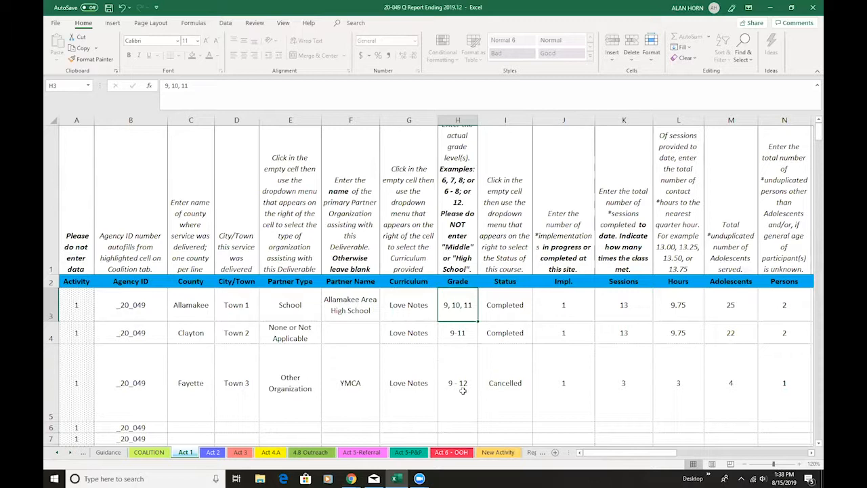
Set the status of the Allamakee entry on the Act 1 sheet to In Progress
click(526, 318)
click(537, 319)
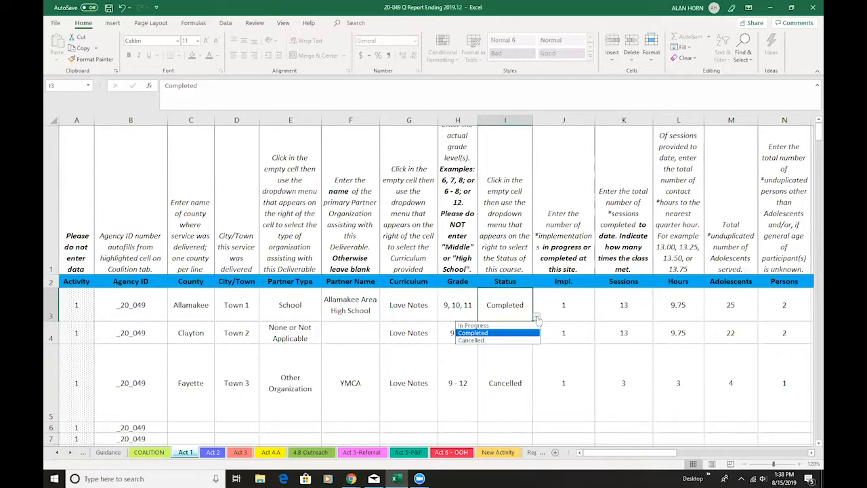
click(514, 326)
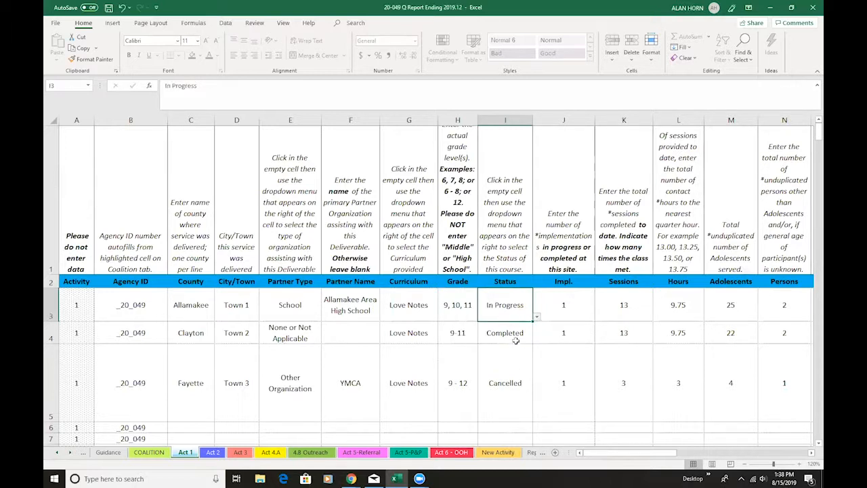
Set the Allamakee entry's sessions to 5 and its hours to 3.75
click(628, 308)
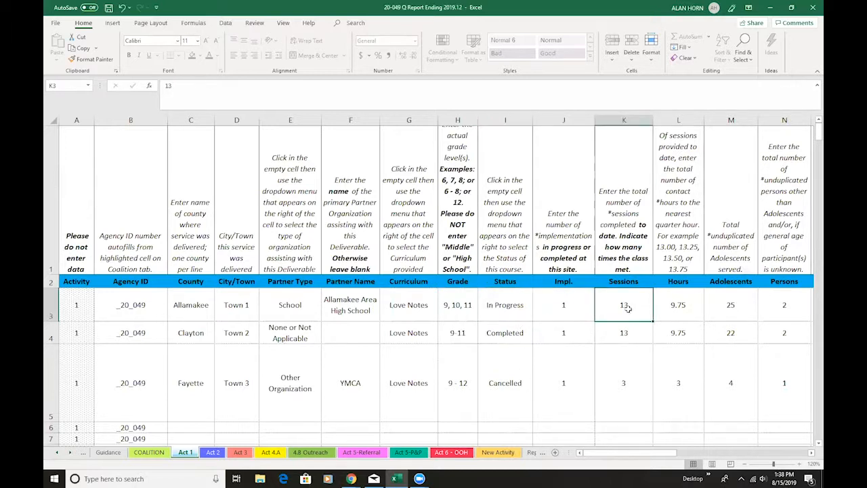
text(5)
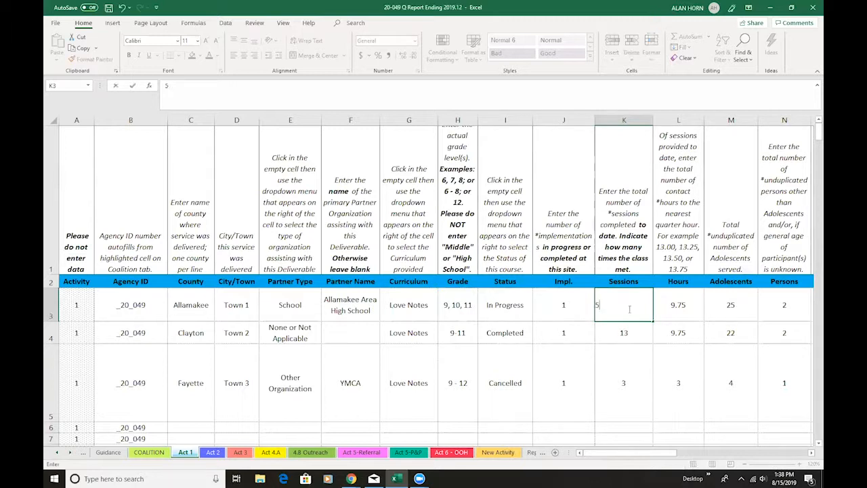
click(686, 309)
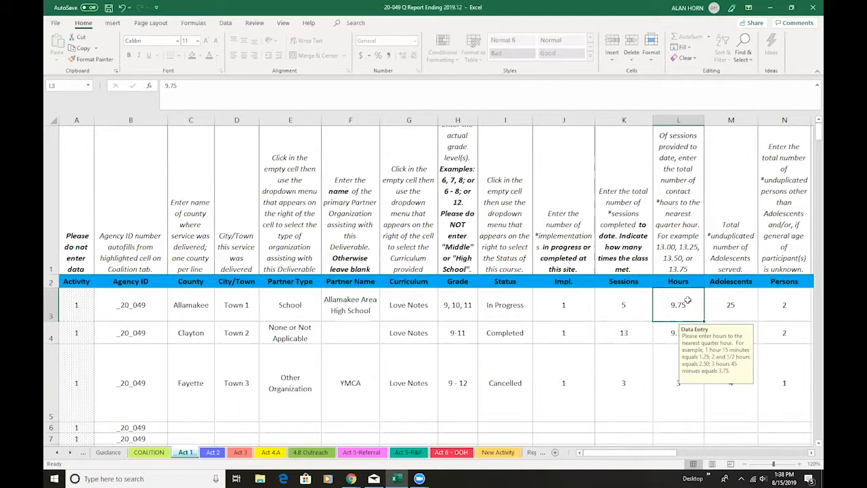
text(3.75)
drag(671, 454, 705, 458)
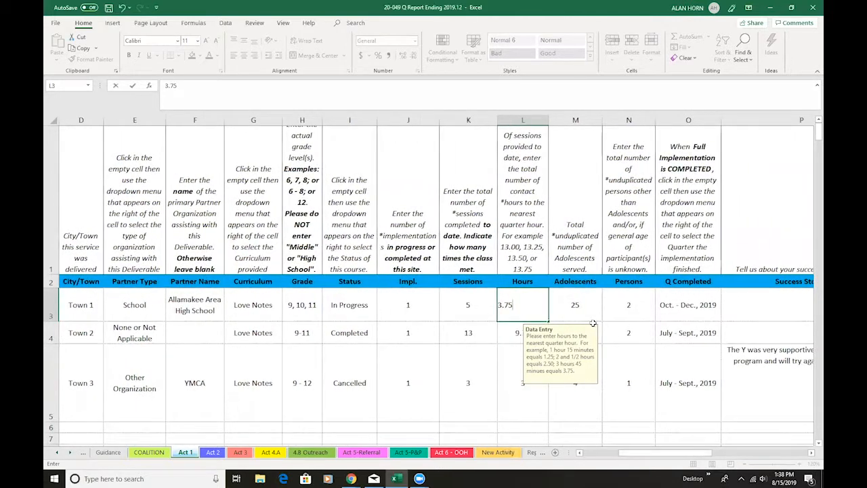
click(588, 309)
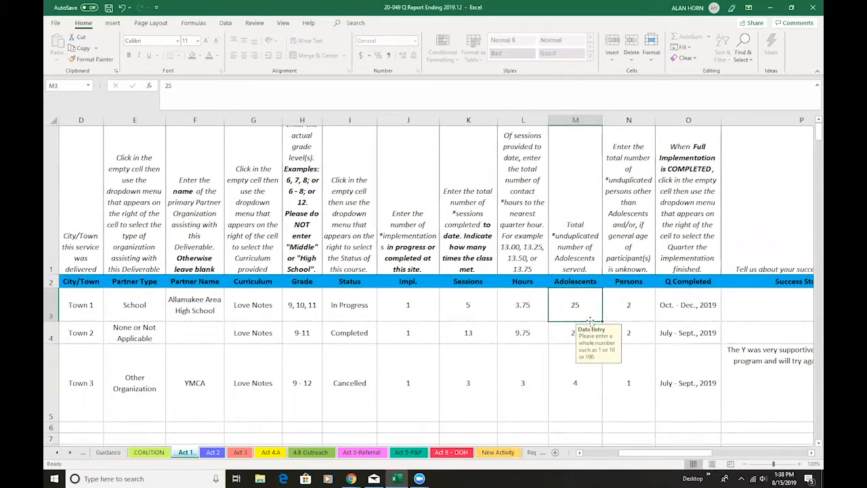
Check the Persons cell of the Allamakee entry and clear its Q Completed cell
click(631, 312)
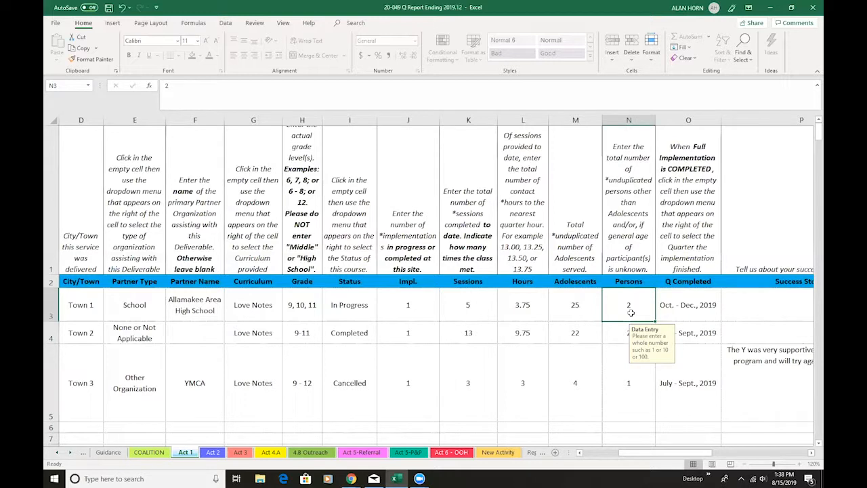
click(696, 315)
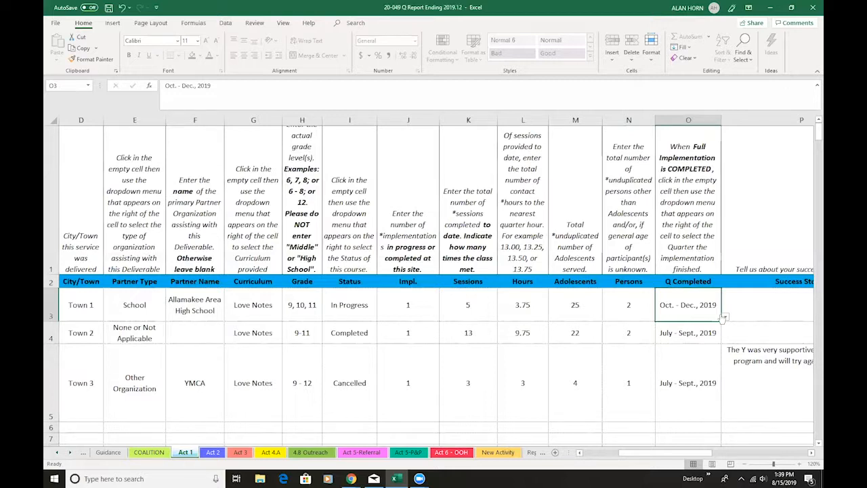
key(Delete)
Examine the cancelled YMCA entry's status, completed quarter, success story and challenges on the Act 1 sheet
click(365, 408)
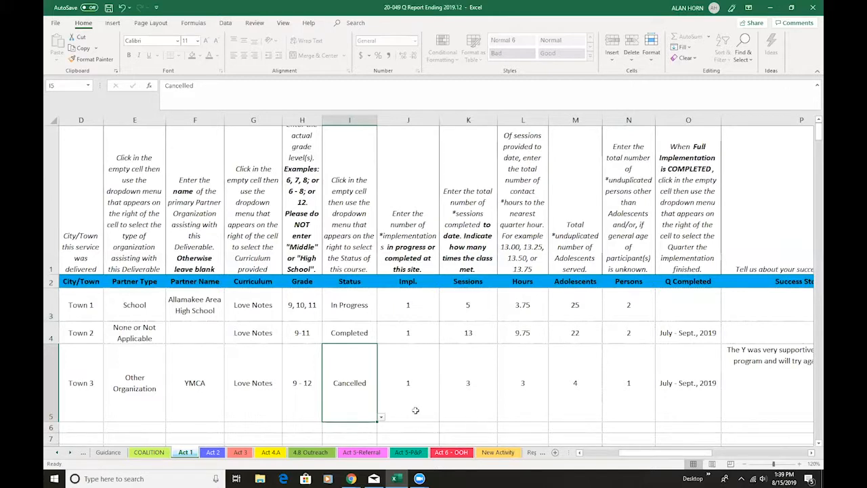
click(703, 404)
drag(703, 454, 716, 454)
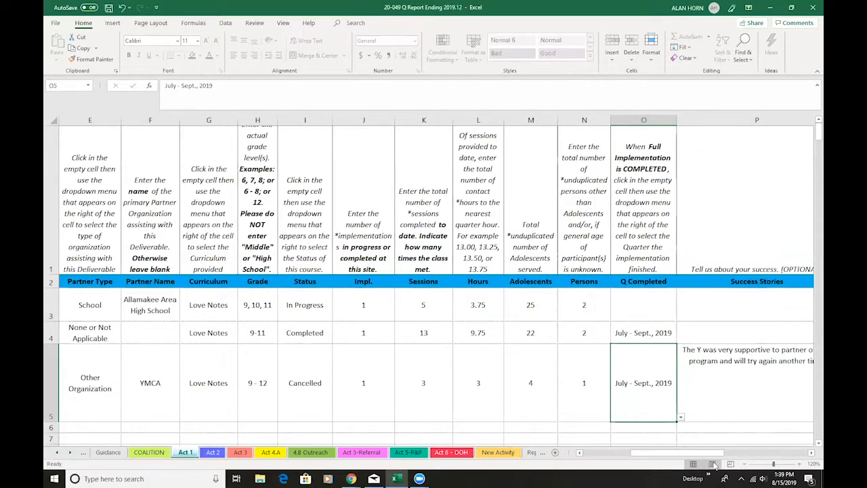
drag(711, 453, 766, 450)
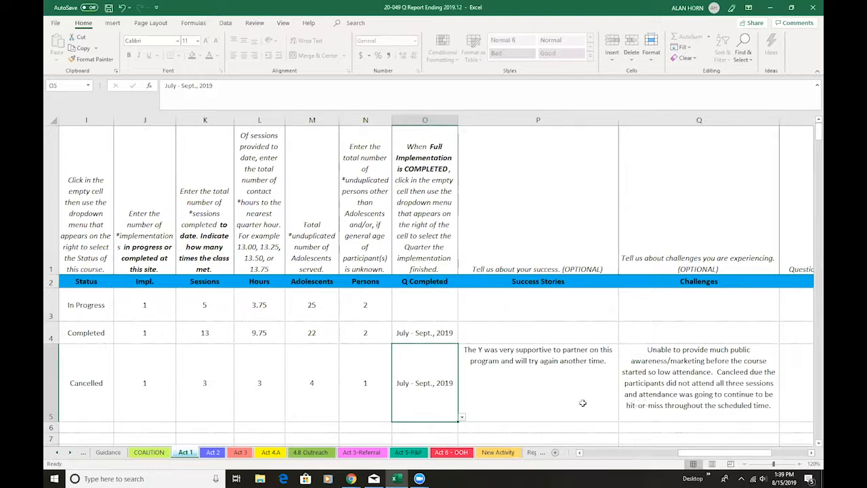
click(690, 407)
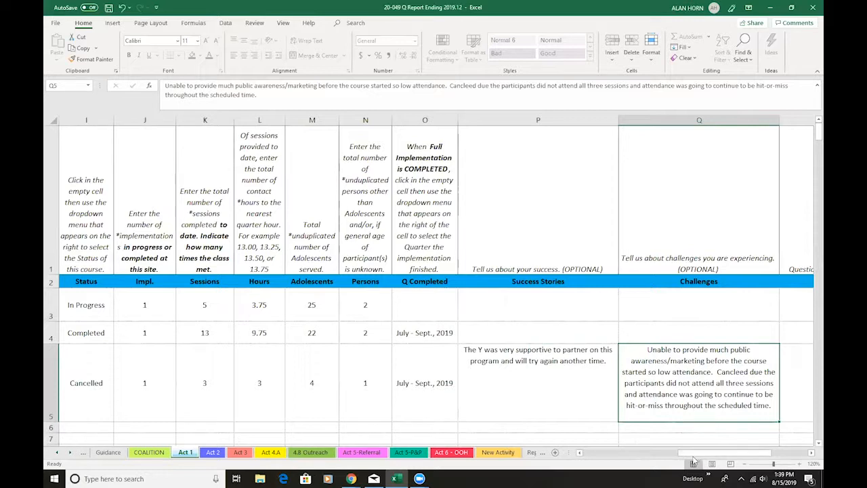
drag(690, 454, 581, 453)
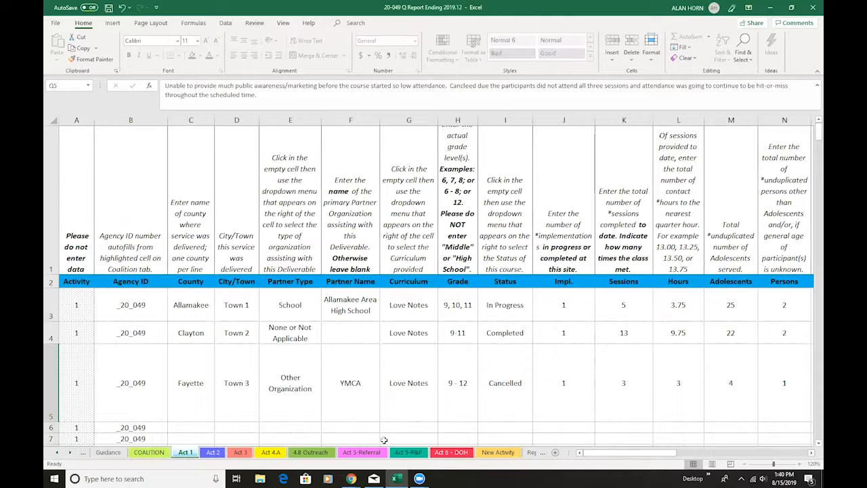
mouse_move(677, 458)
mouse_down()
mouse_move(736, 445)
mouse_move(674, 448)
mouse_up()
On the Act 2 sheet, choose DTL/RTL as the curriculum of the grade 6 entry
click(213, 452)
click(263, 299)
click(296, 305)
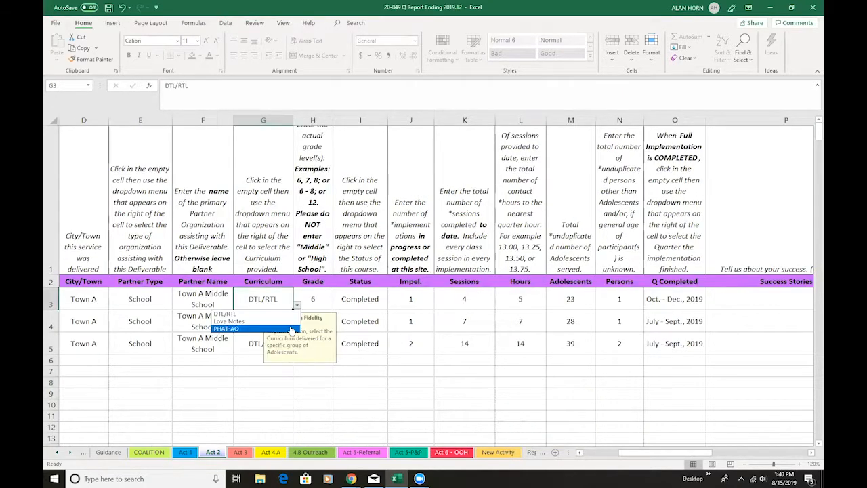
click(276, 315)
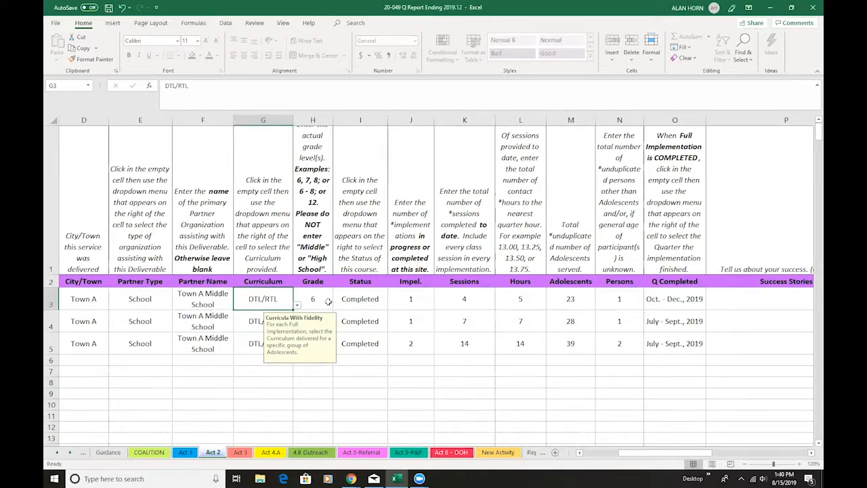
Set the status of the grade 6 entry on the Act 2 sheet to In Progress
click(355, 383)
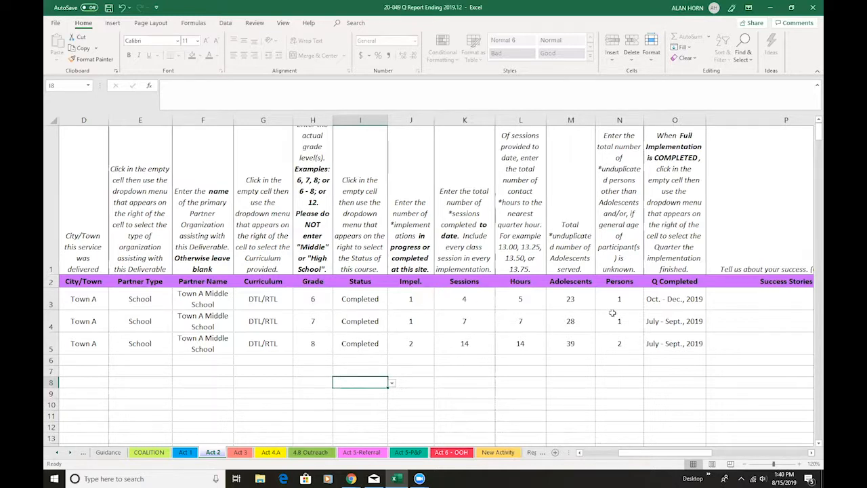
click(680, 301)
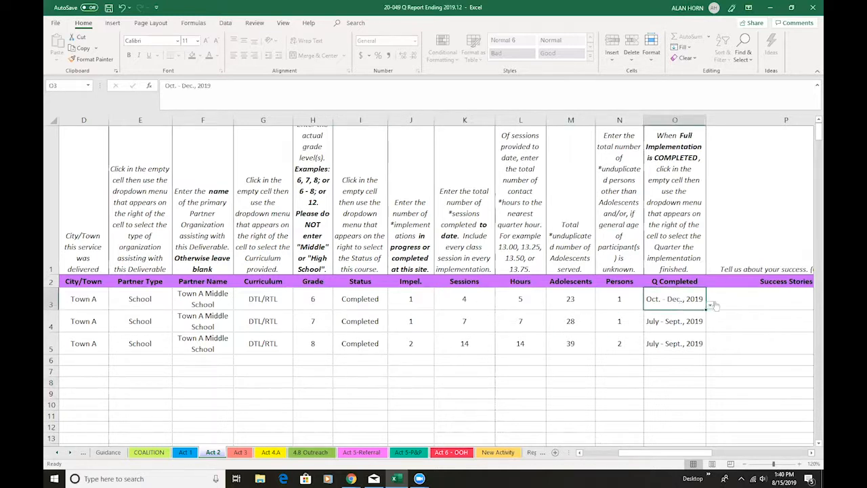
click(376, 308)
click(392, 307)
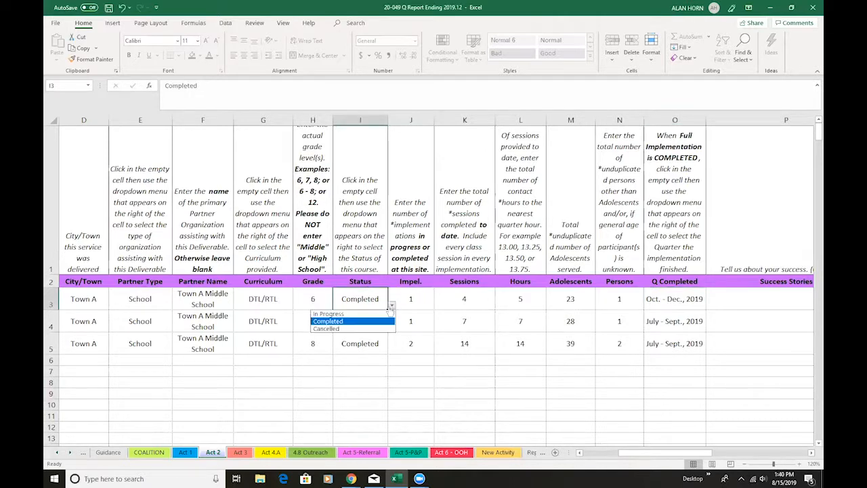
click(331, 314)
Set the grade 6 entry's sessions to 2 and its hours to 2
click(478, 302)
text(2)
key(Tab)
text(2)
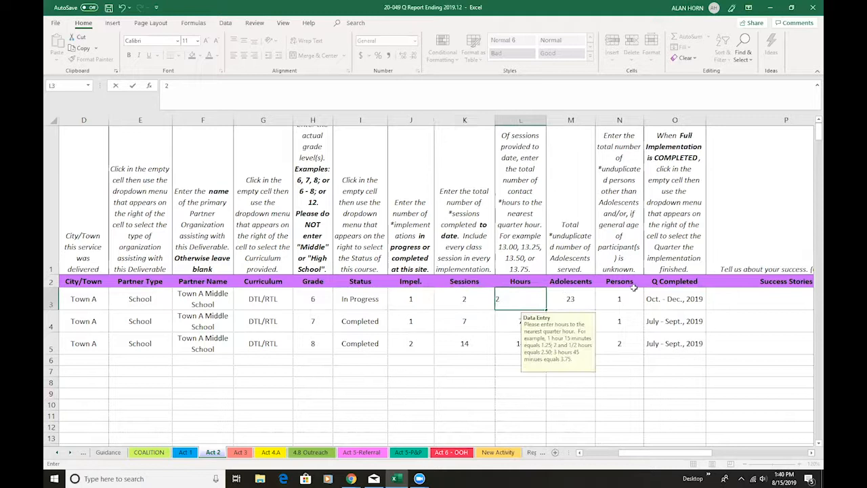
Clear the Q Completed cell of the grade 6 entry on the Act 2 sheet
click(698, 302)
click(710, 307)
key(Delete)
click(621, 394)
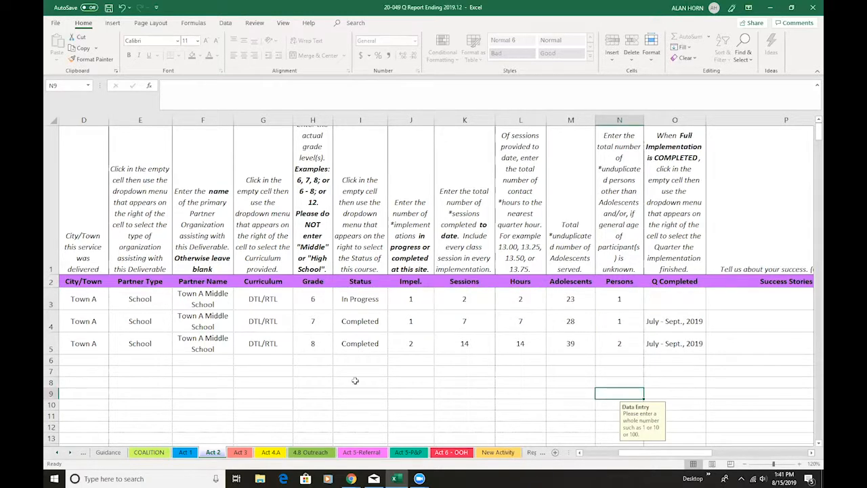
click(580, 453)
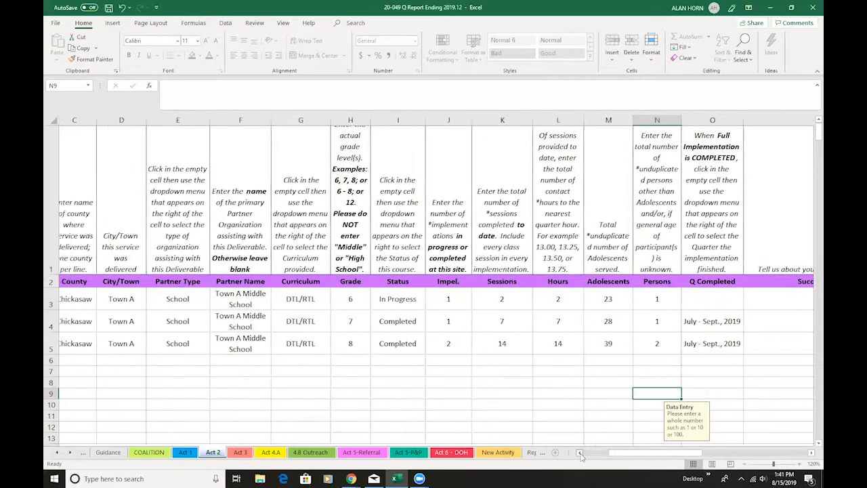
Open the Act 3 sheet and check the Sessions and Q Completed cells of the Town B Middle grade 6 and 7 entries
click(580, 452)
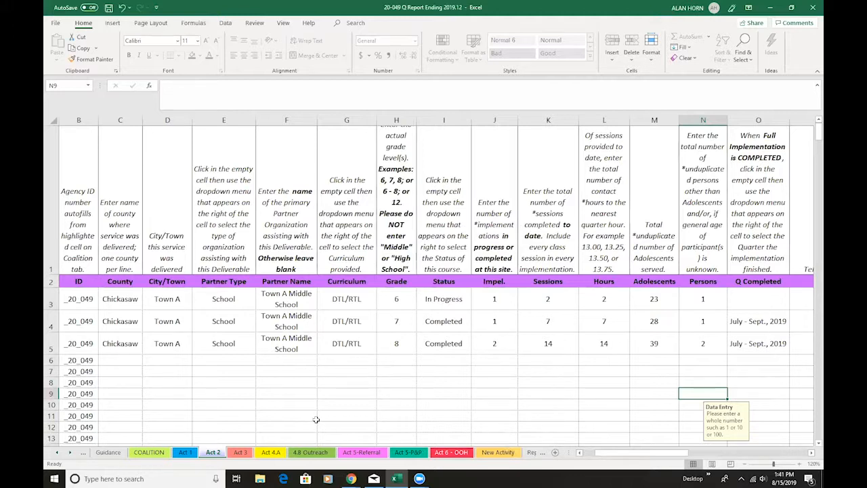
click(240, 452)
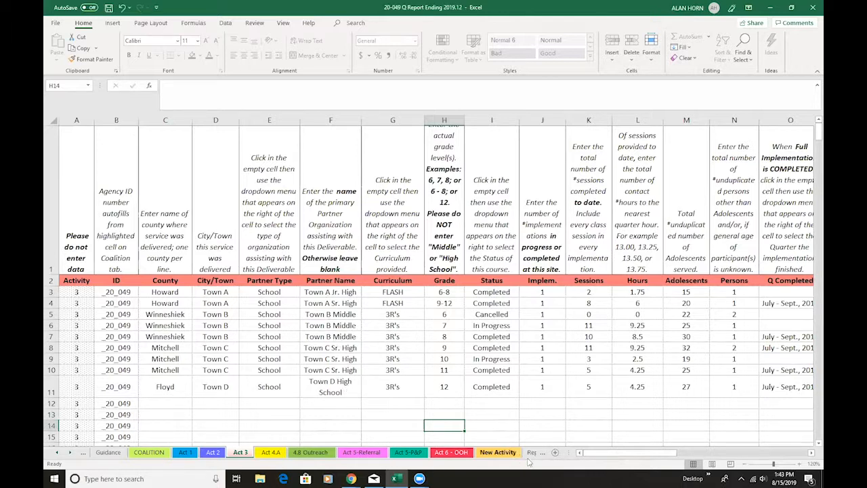
drag(622, 456, 671, 452)
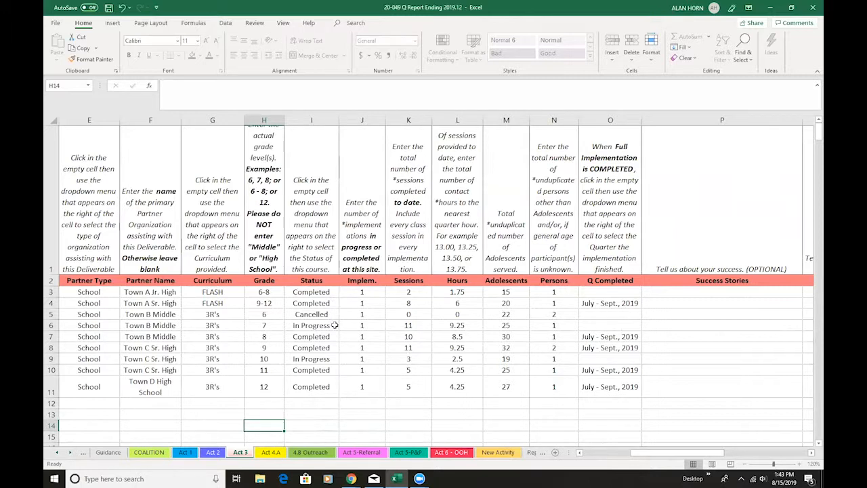
click(601, 326)
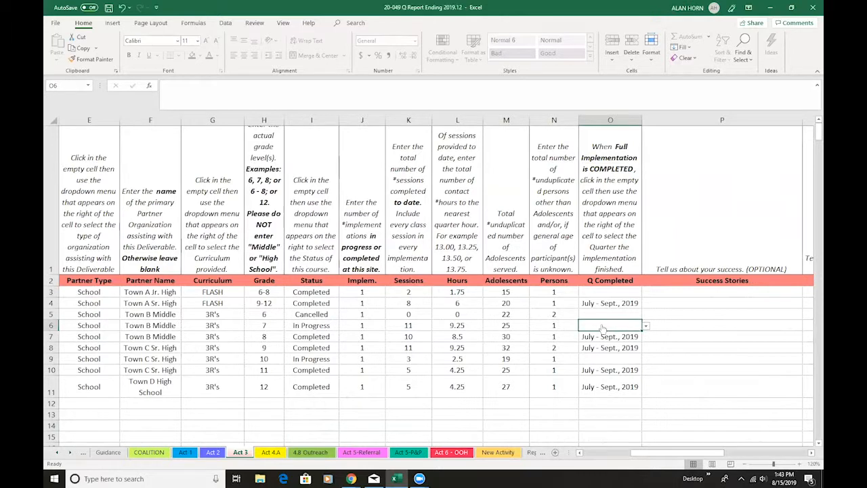
click(419, 314)
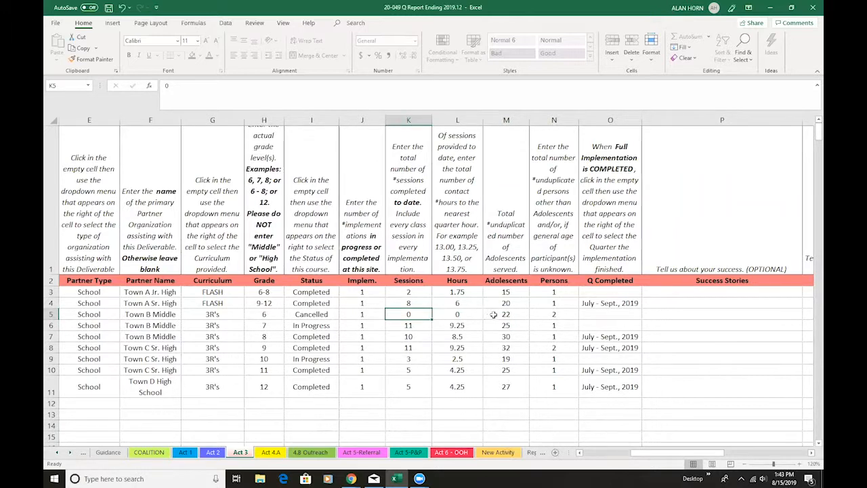
click(618, 314)
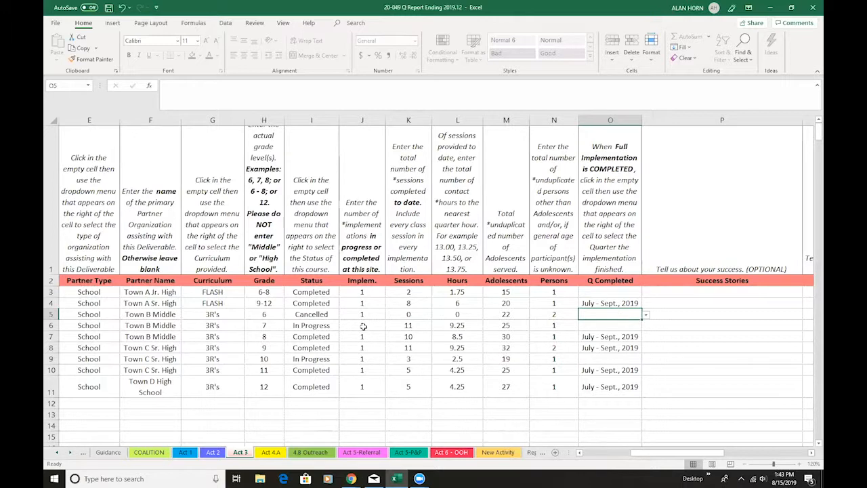
Set the Adolescents and Persons values of the cancelled Town B Middle grade 6 entry to 0 and view the optional comment columns
click(515, 314)
text(0)
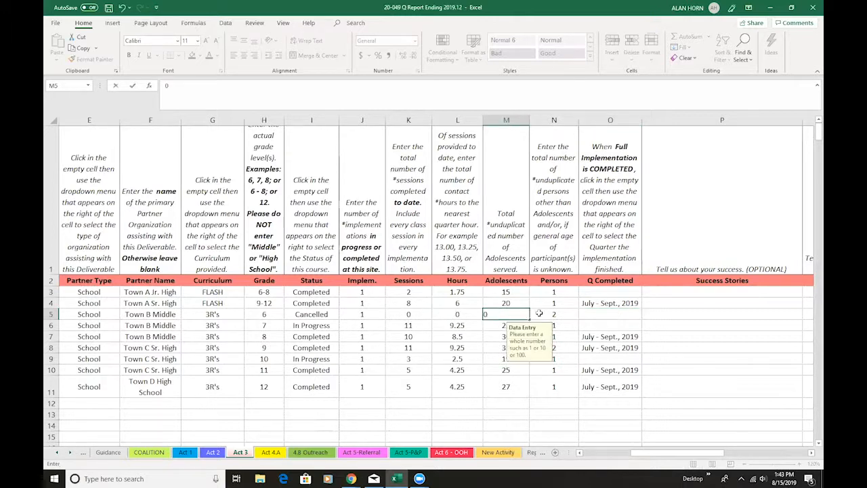
click(558, 314)
text(0)
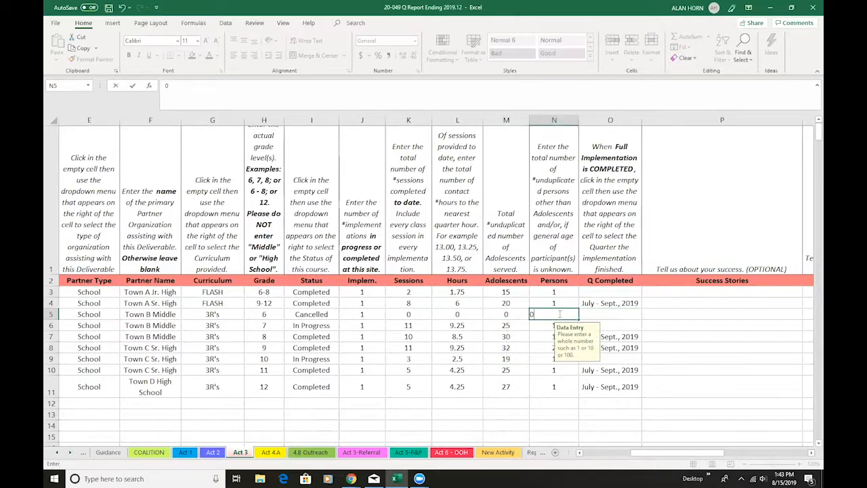
click(464, 315)
drag(667, 453, 746, 458)
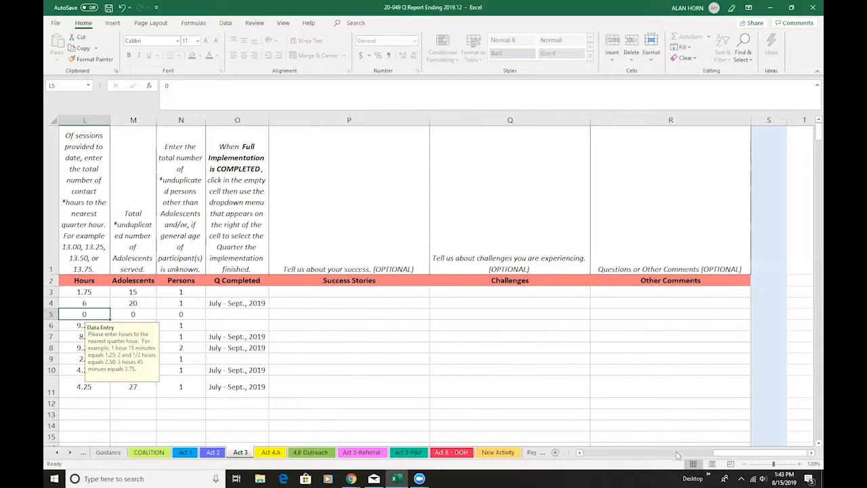
drag(723, 454, 634, 454)
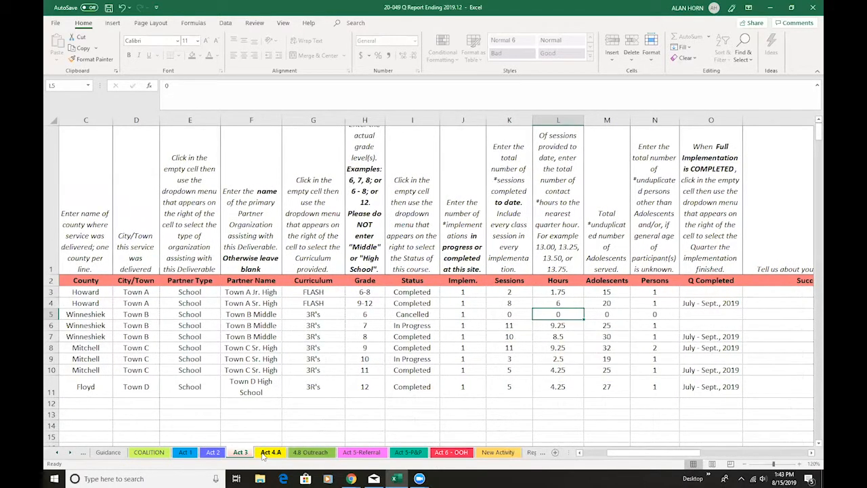
On the Act 4.A sheet, set the topic of the Town 1 Sr. High entry to Substance Abuse/ Prevention
click(269, 453)
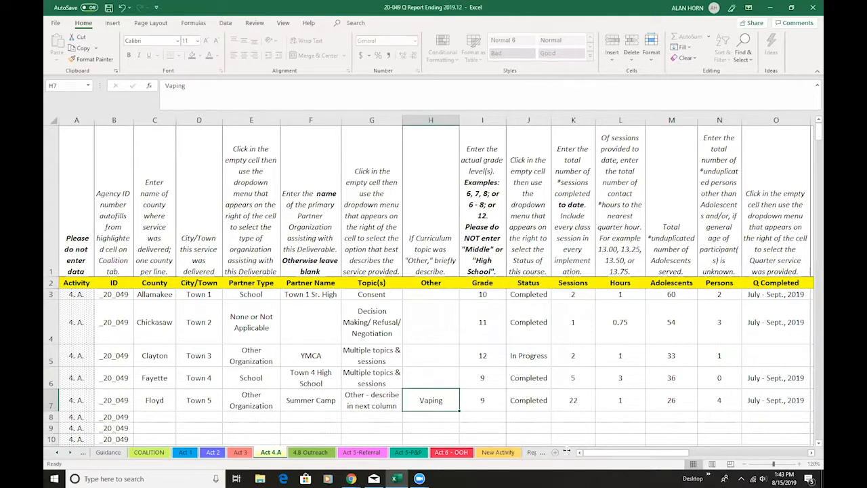
click(395, 296)
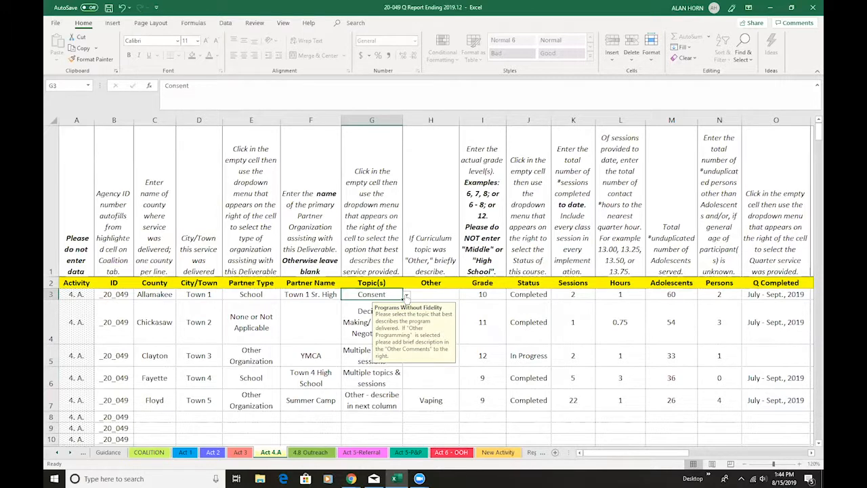
click(406, 296)
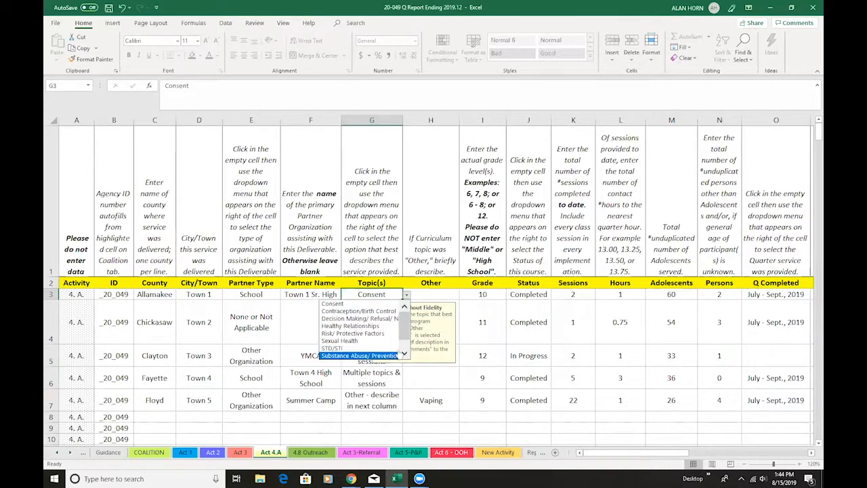
scroll(392, 345, down, 1)
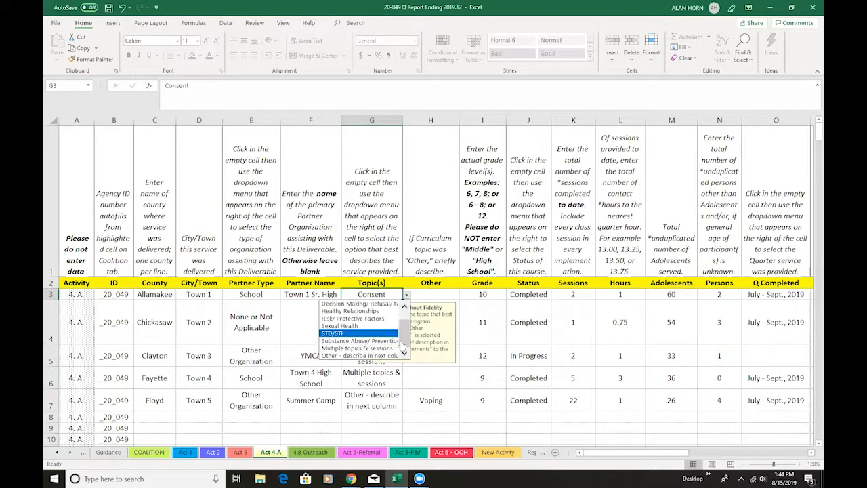
click(392, 342)
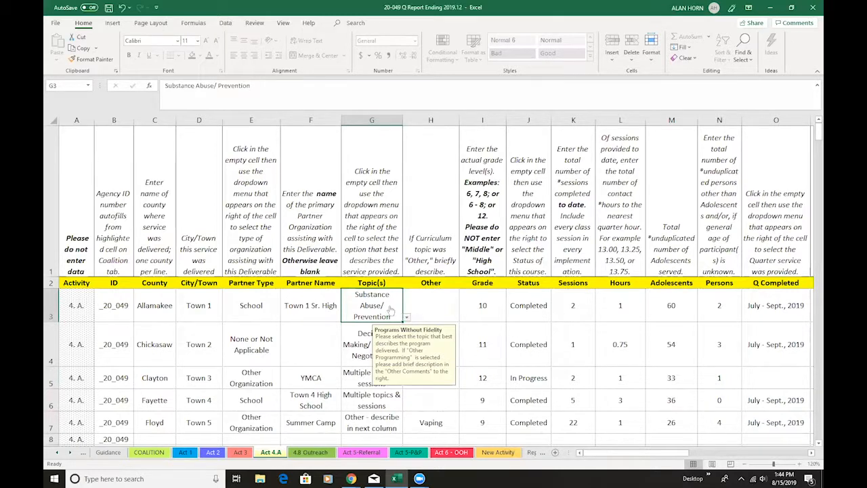
Check the Other description of the Summer Camp entry and the sessions of the in-progress YMCA entry on the Act 4.A sheet
click(453, 423)
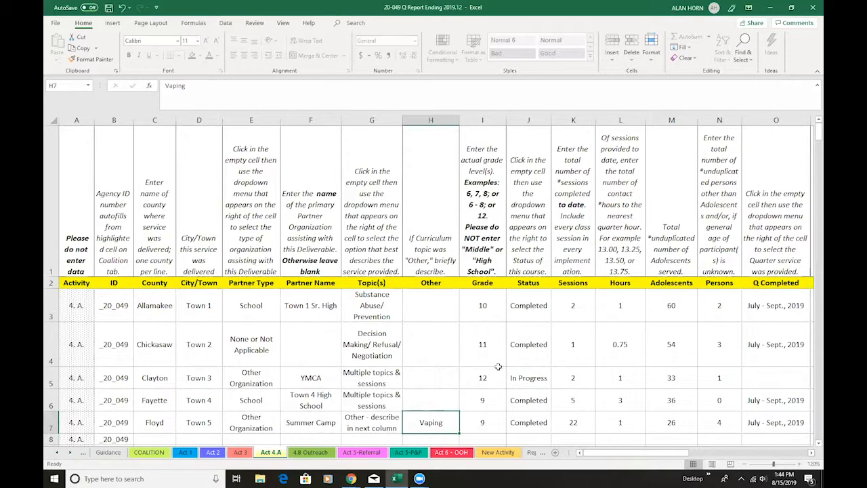
scroll(594, 456, right, 3)
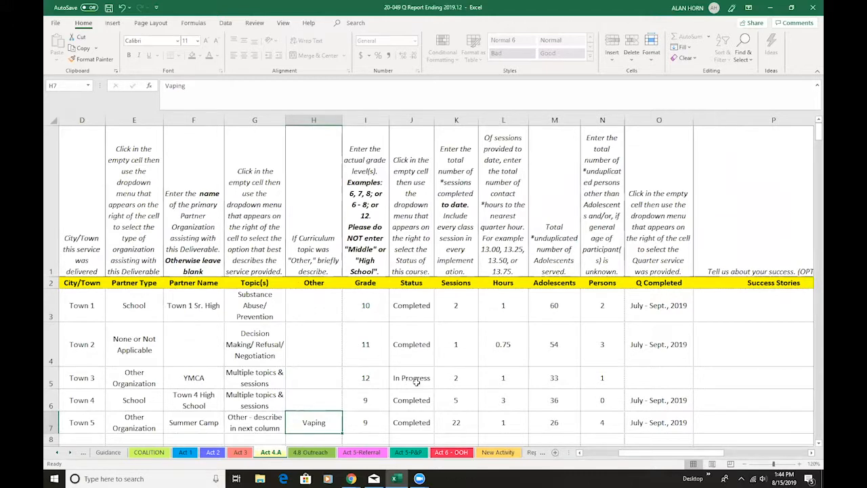
click(468, 378)
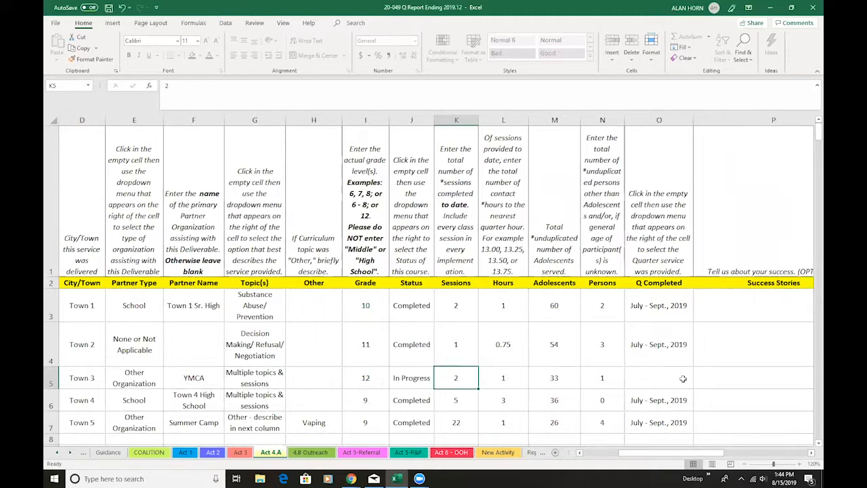
On the 4.B Outreach sheet, choose Awareness Materials as the type of outreach for the Howard county entry
key(ctrl+Page_Down)
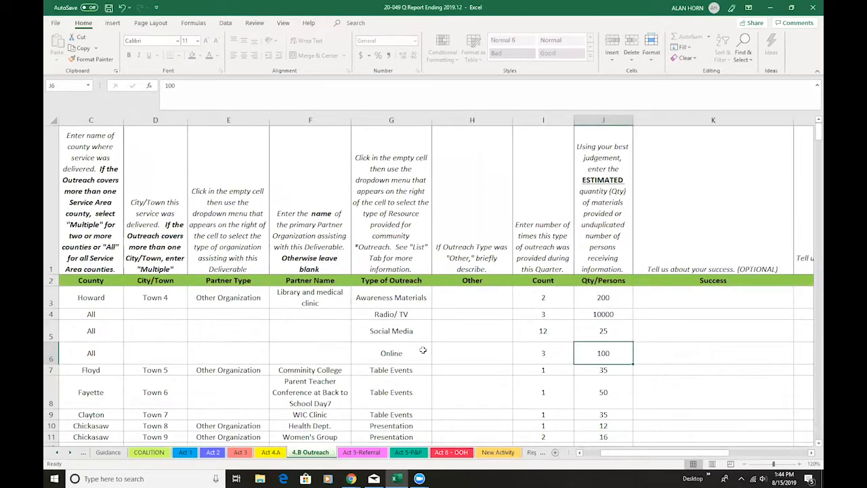
click(425, 297)
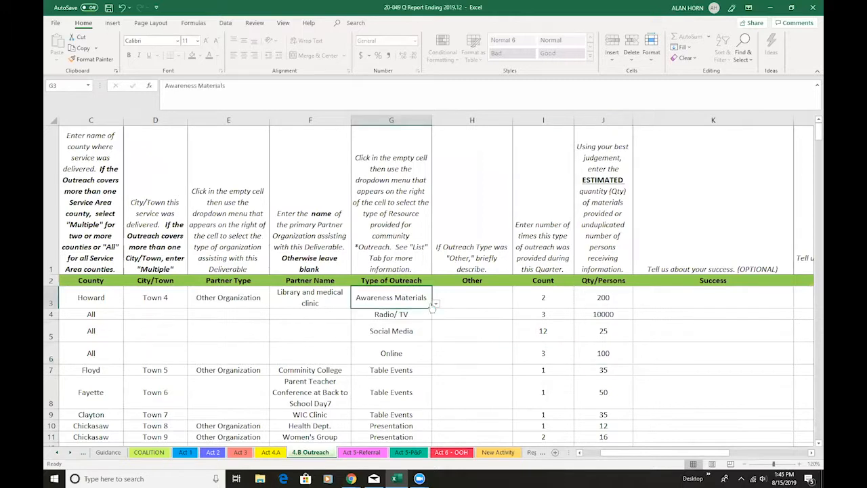
click(435, 306)
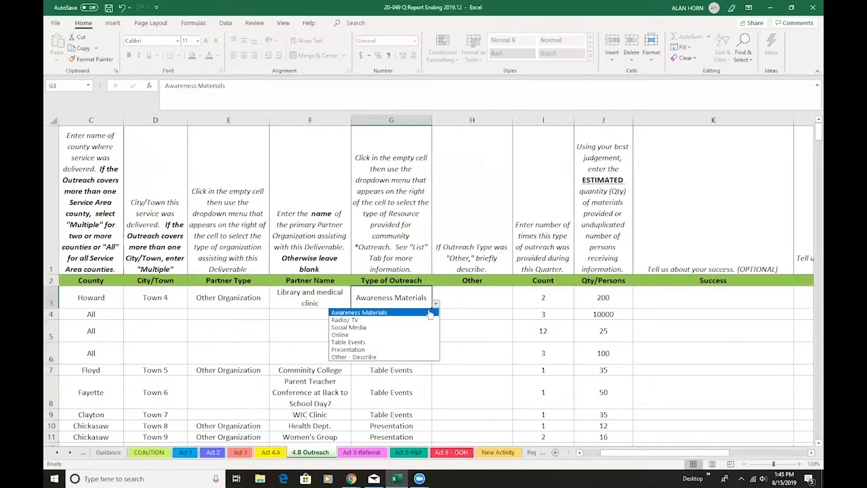
click(430, 313)
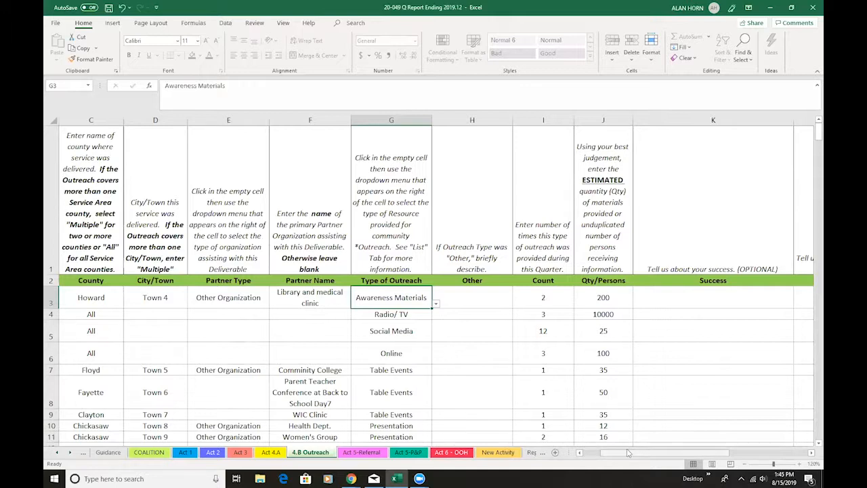
Choose All as the county of the Radio/ TV entry on the 4.B Outreach sheet
drag(634, 456, 608, 457)
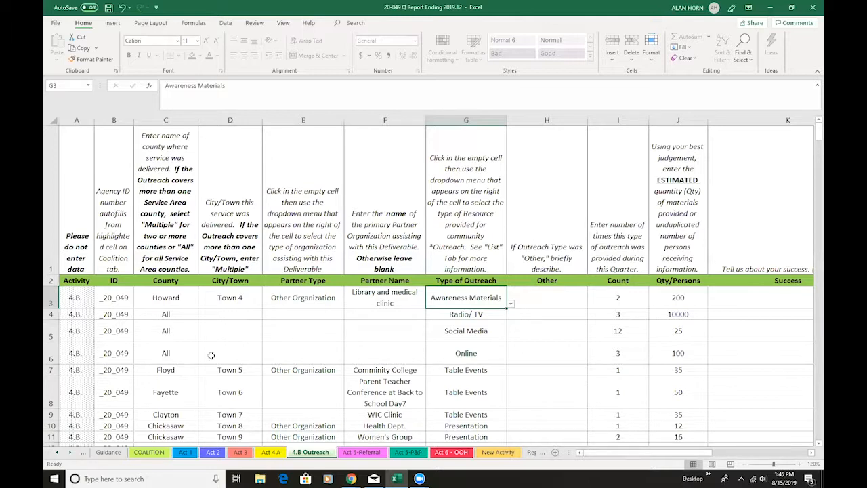
click(188, 317)
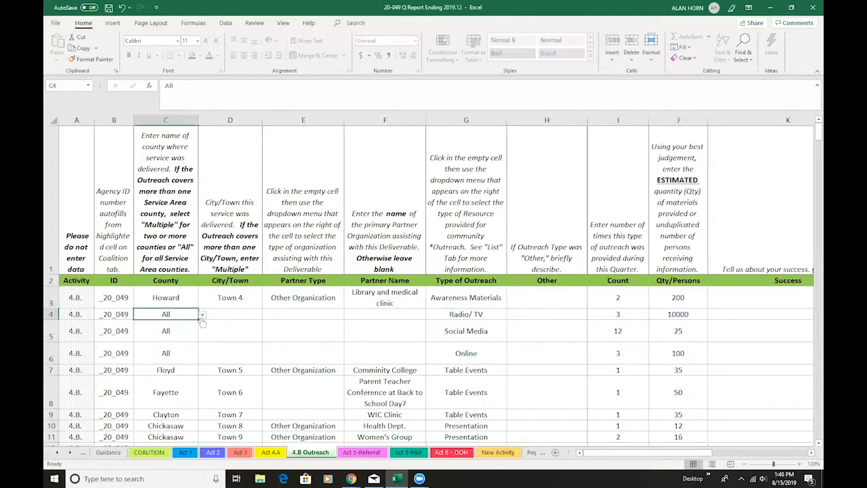
click(201, 315)
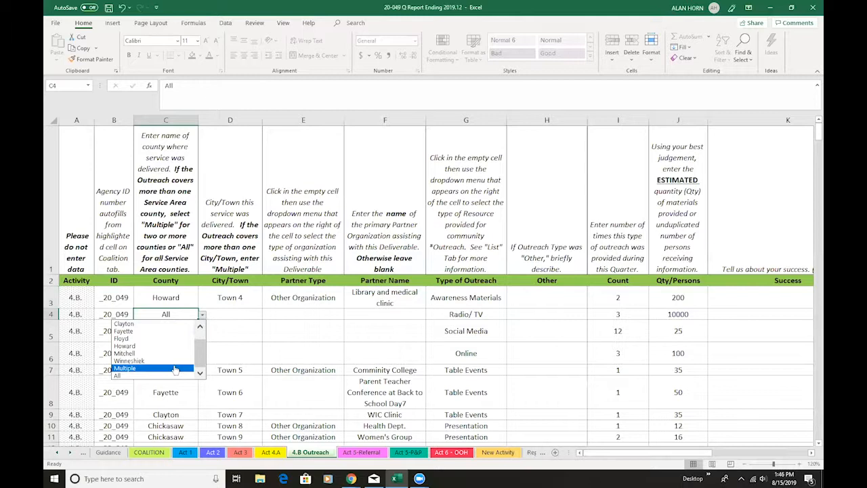
click(178, 376)
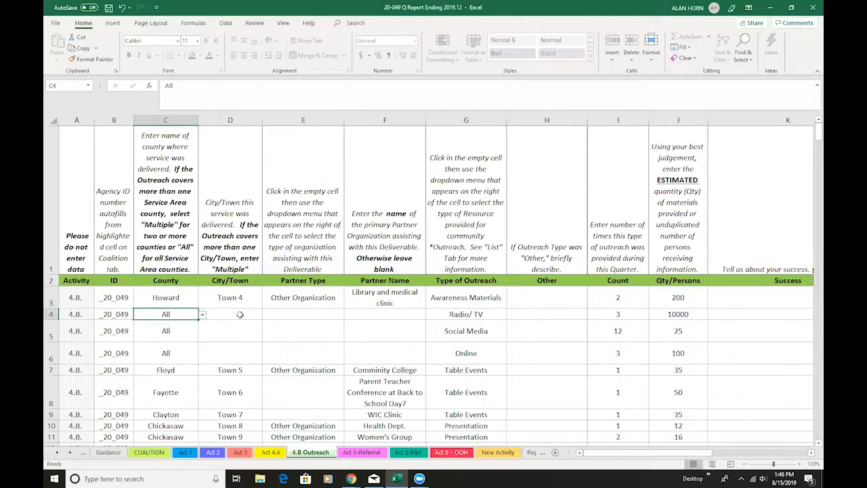
Examine the Count and Qty/Persons cells of the Awareness Materials entry and the Qty/Persons cell of the Radio/ TV entry
scroll(453, 315, right, 2)
click(438, 297)
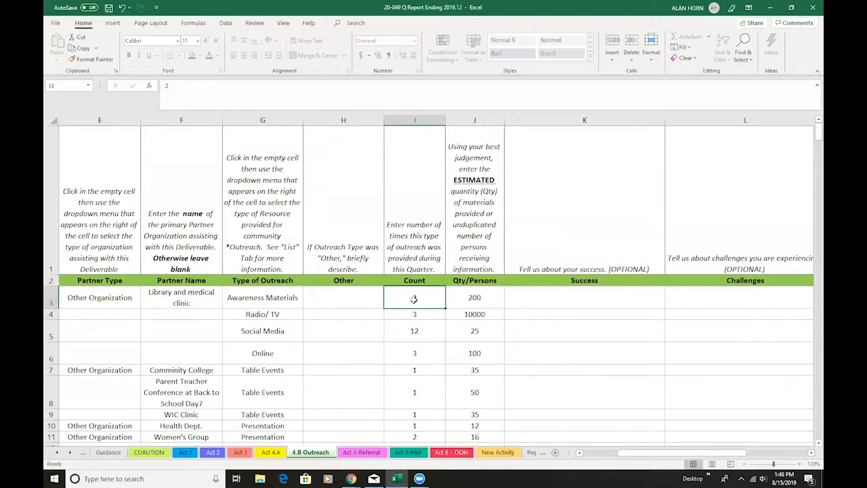
click(474, 298)
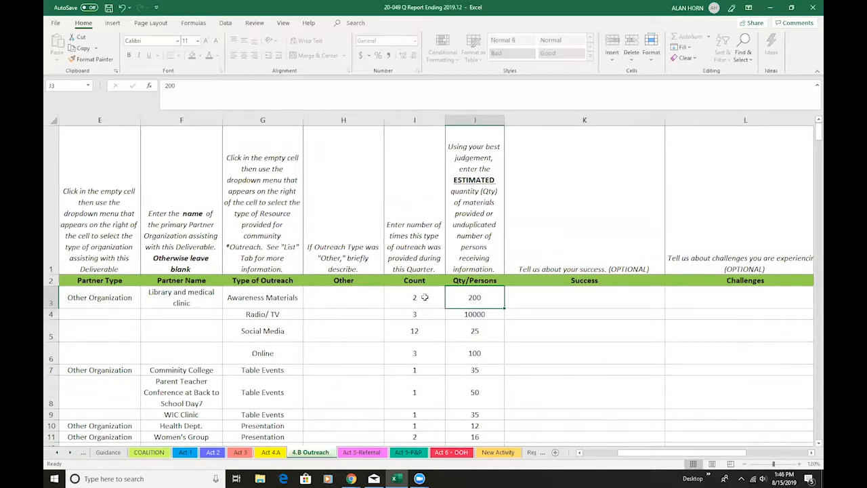
click(425, 297)
click(475, 297)
click(480, 317)
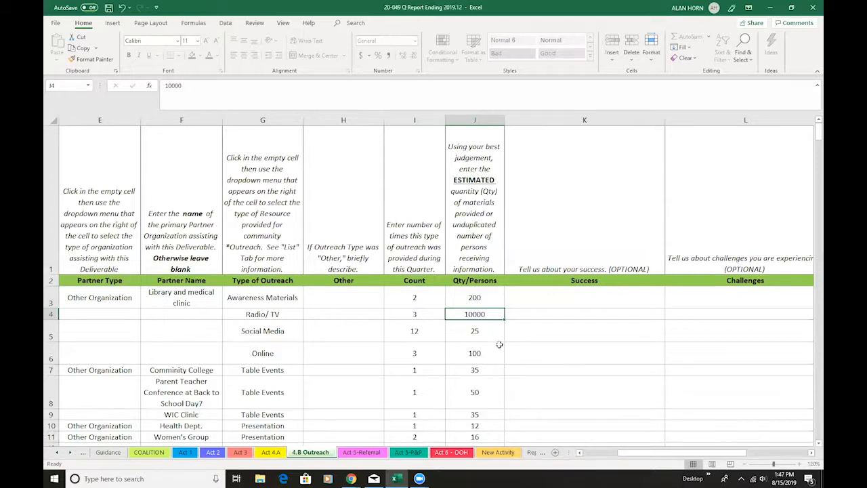
Compare the Radio/ TV entry's Other Comments, Count and Qty/Persons cells, and check the counts of the Social Media and Online entries
drag(636, 453, 654, 456)
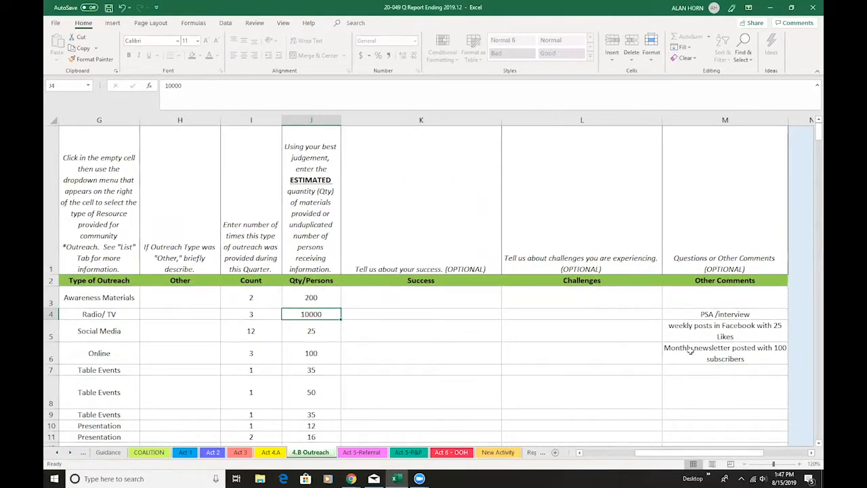
click(712, 317)
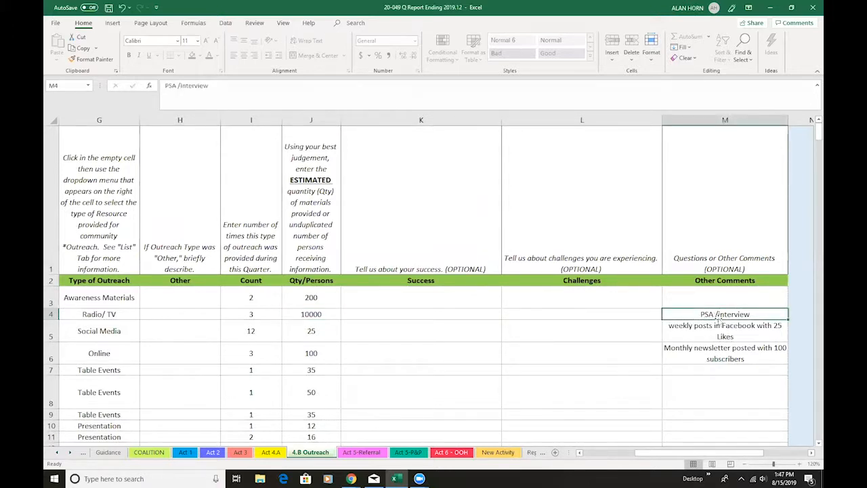
click(260, 314)
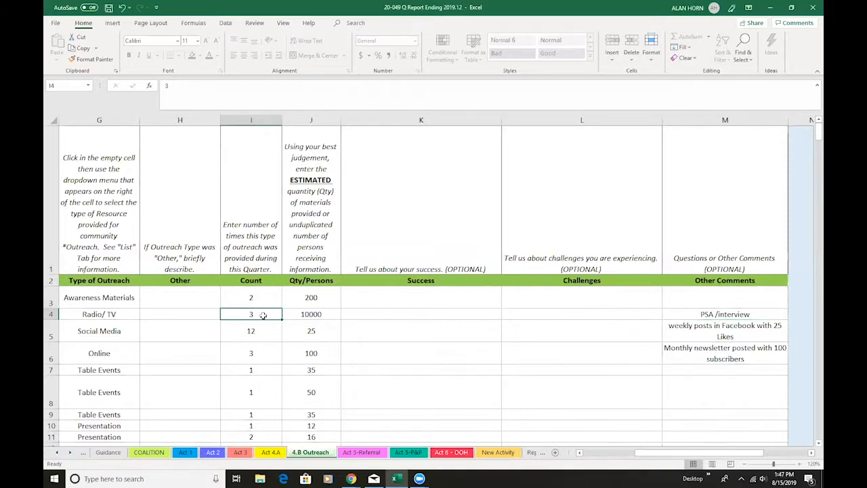
click(307, 316)
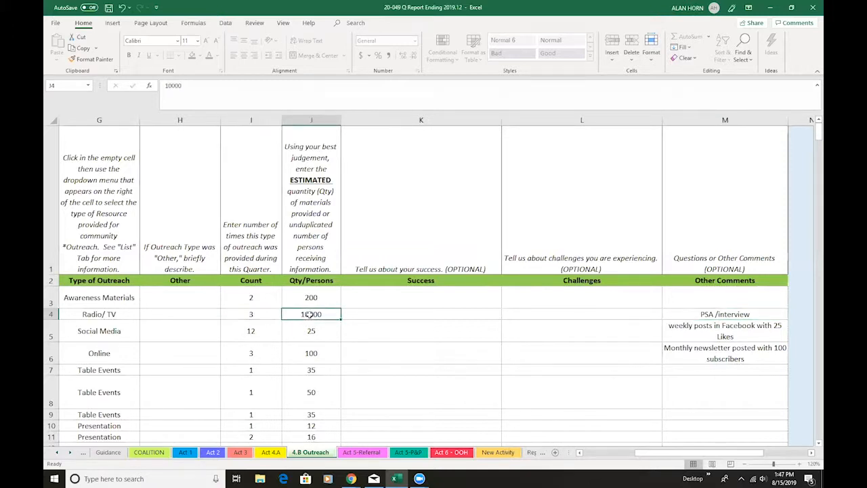
click(261, 335)
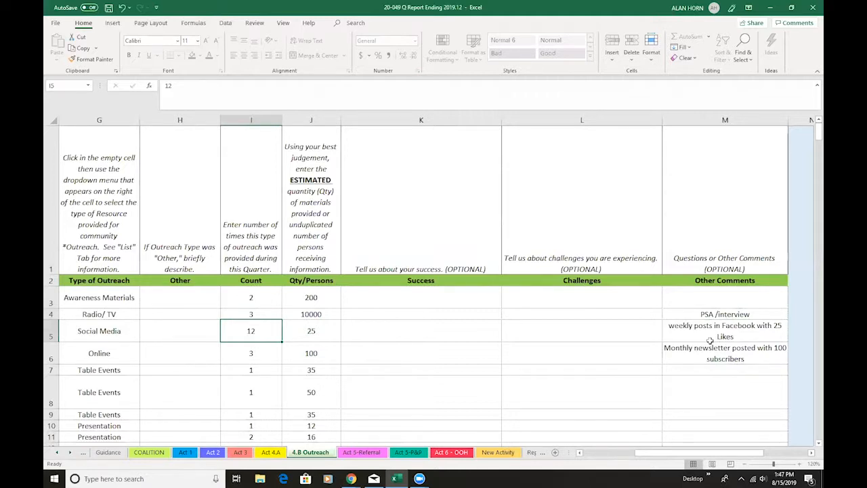
click(265, 361)
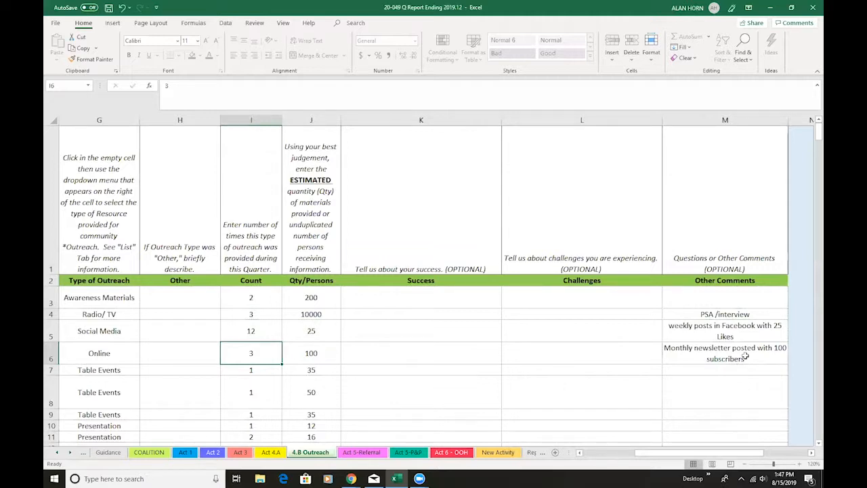
Check the Qty/Persons cell of the Online entry and the Count and Qty/Persons cells of the row 11 Presentation entry
click(332, 353)
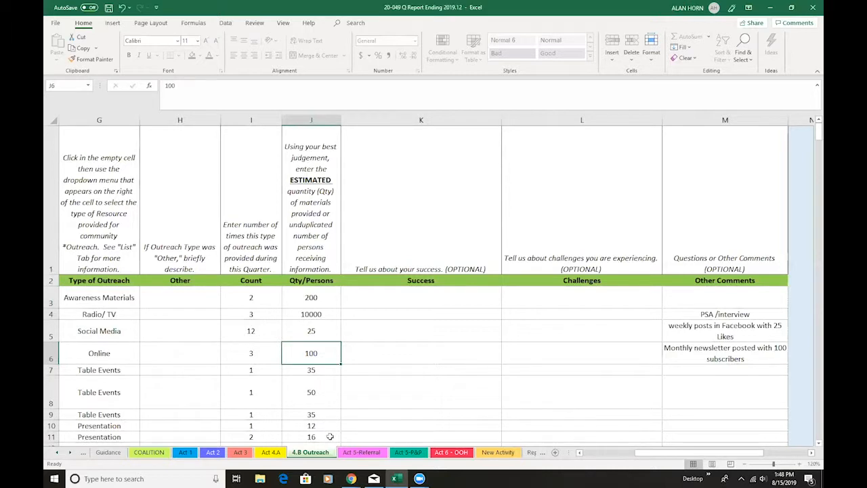
click(259, 437)
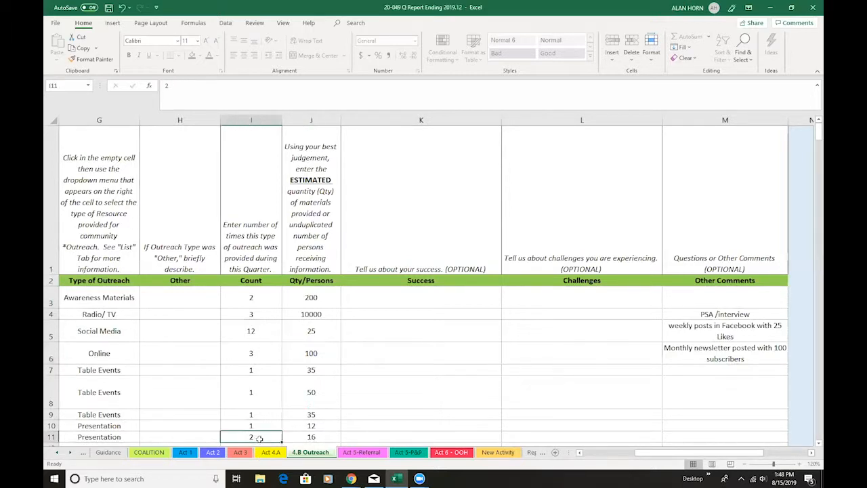
click(325, 438)
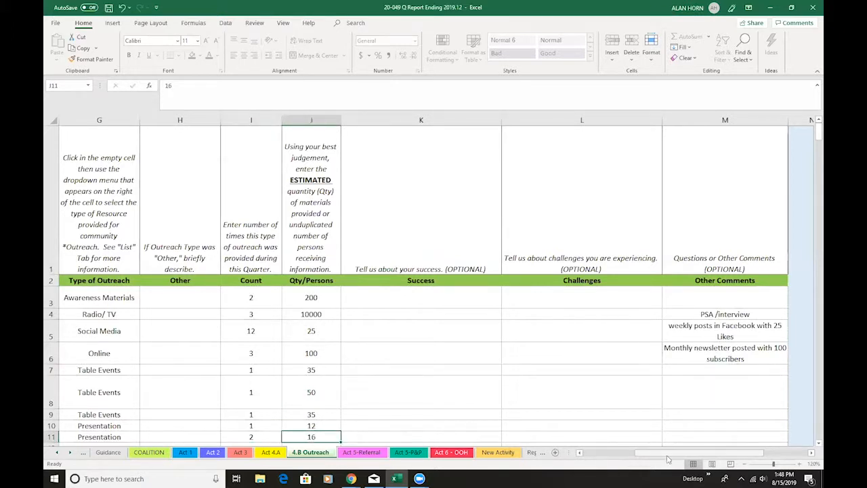
Review the Act 5-Referral sheet, then check the Chickasaw entry's Adolescents cell and the City/Town instructions on the Act 5-P&P sheet
click(366, 454)
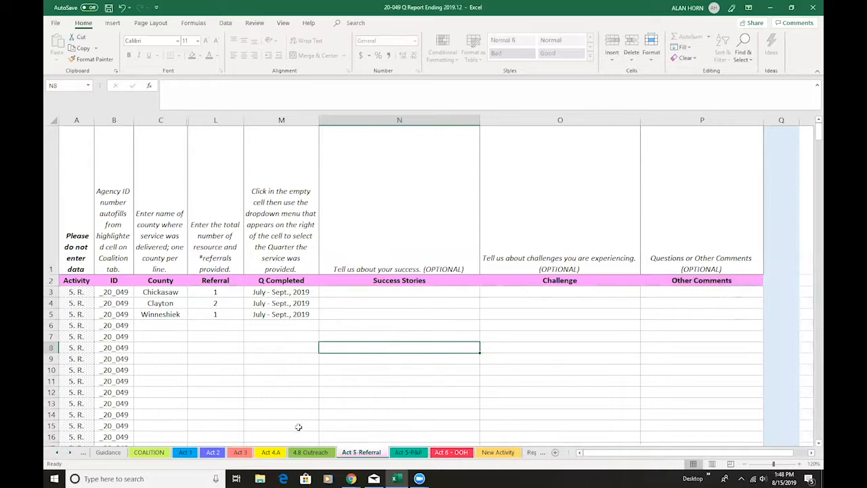
click(410, 452)
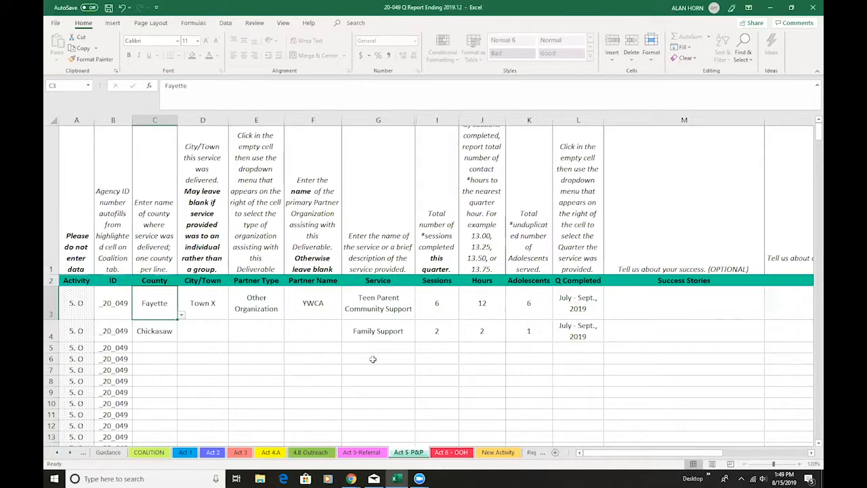
click(531, 339)
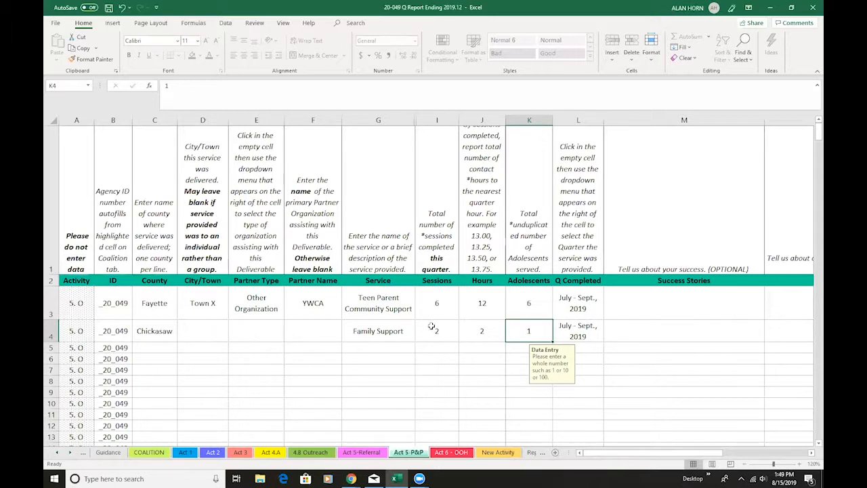
click(225, 246)
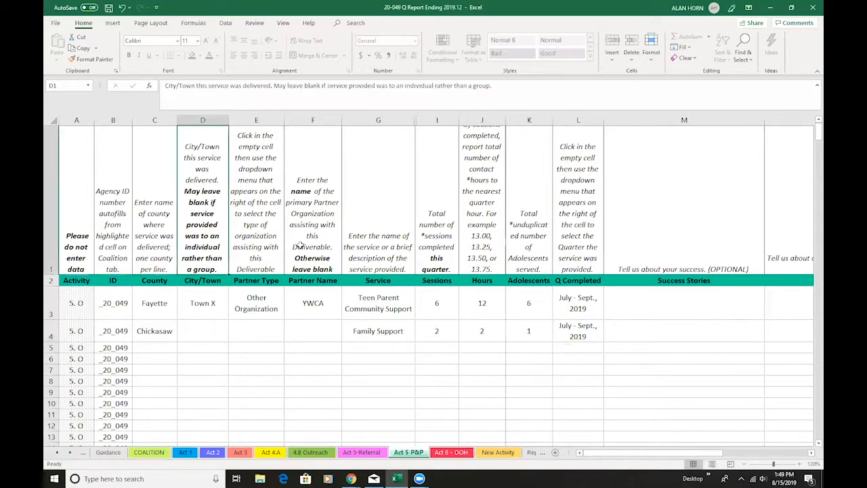
Examine the Mitchell entry's county, town, facility, service and quarter cells on the Act 6 - OOH sheet, and view the New Activity sheet
click(445, 452)
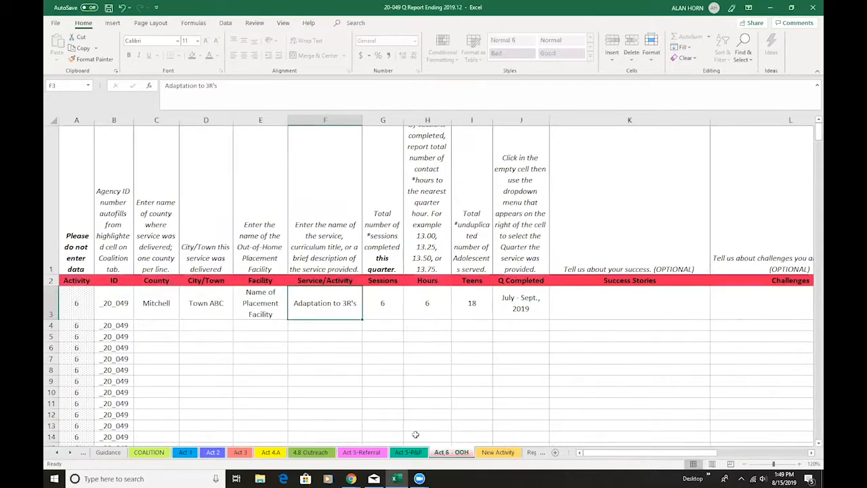
click(160, 303)
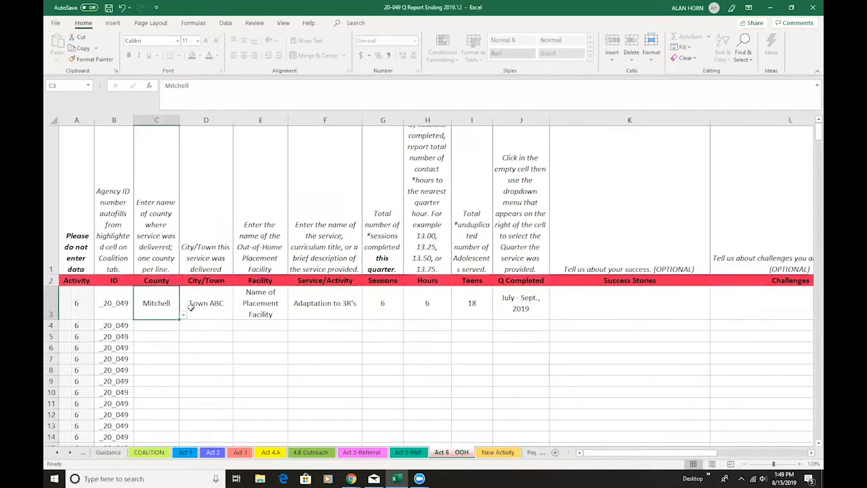
click(219, 313)
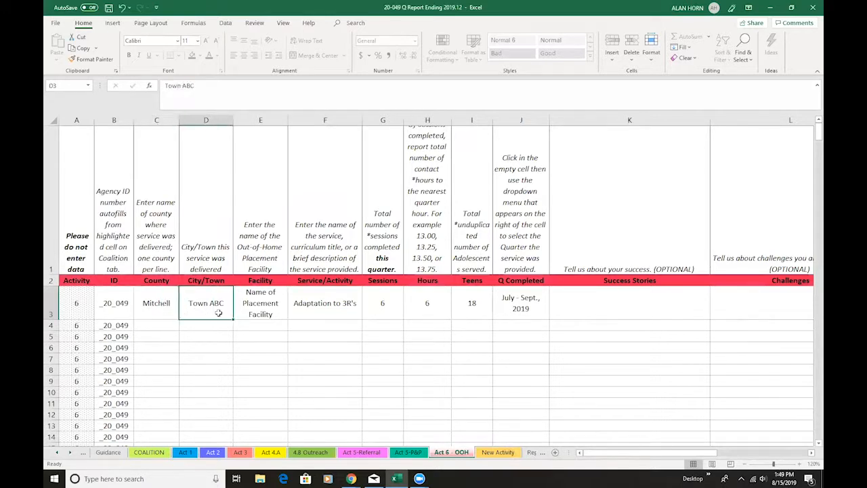
click(277, 314)
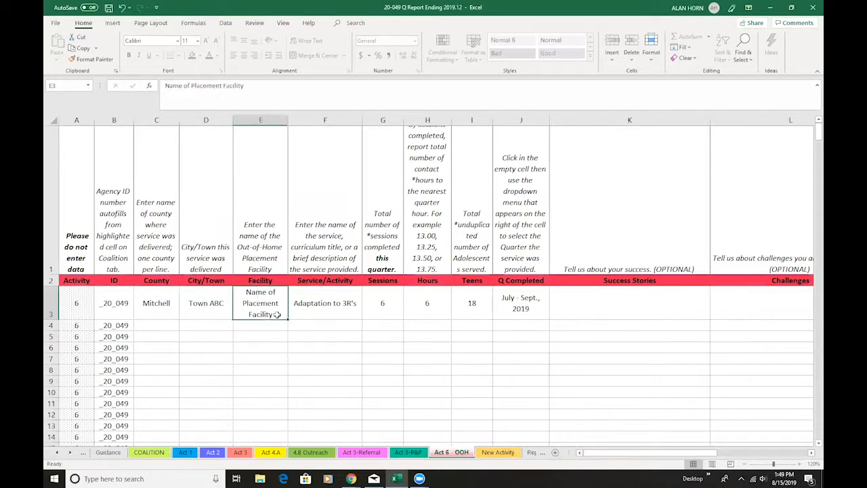
click(351, 315)
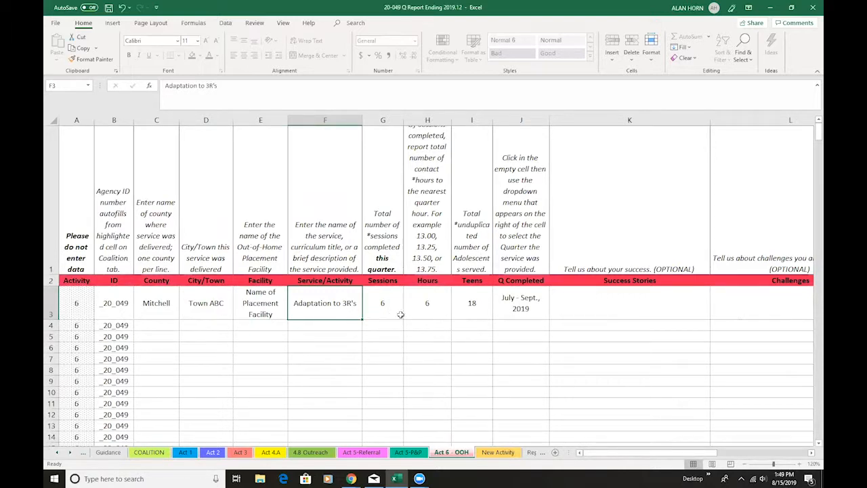
click(546, 302)
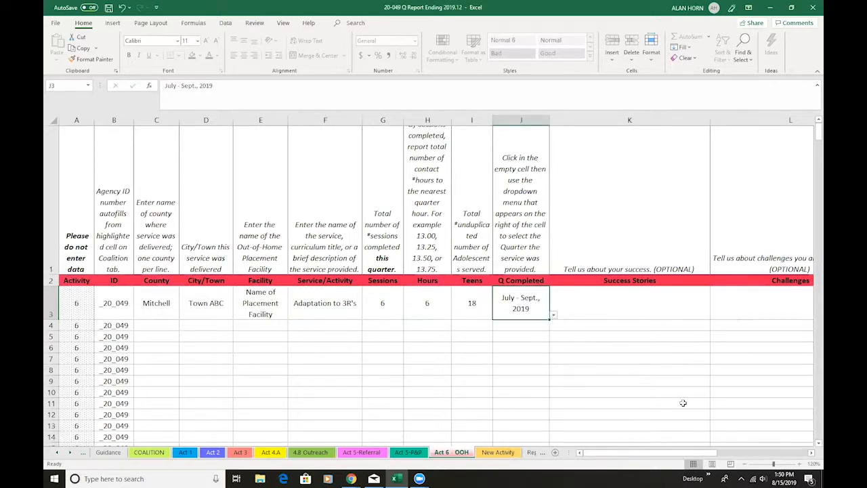
click(499, 452)
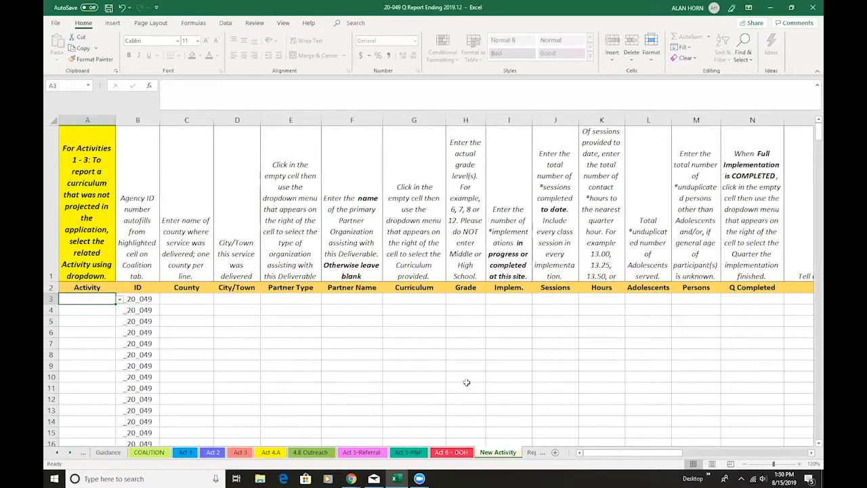
On the Report sheet, choose July - September, 2019 as the report period
click(70, 458)
click(70, 458)
click(69, 457)
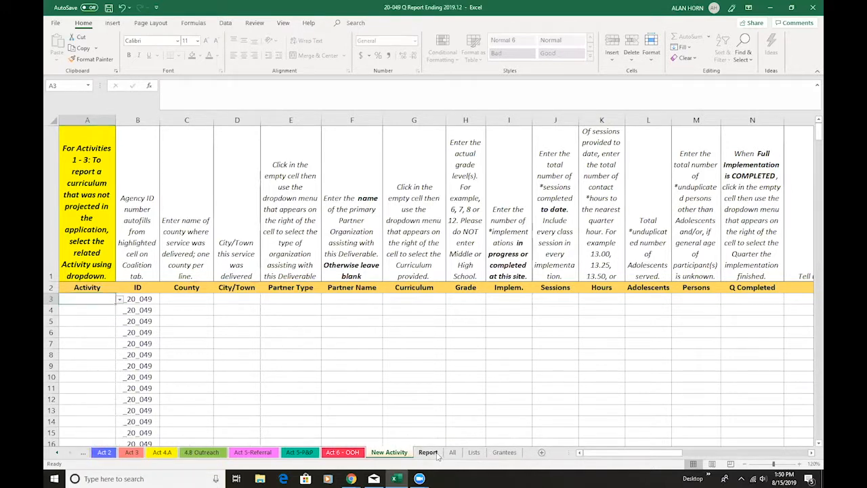
click(437, 456)
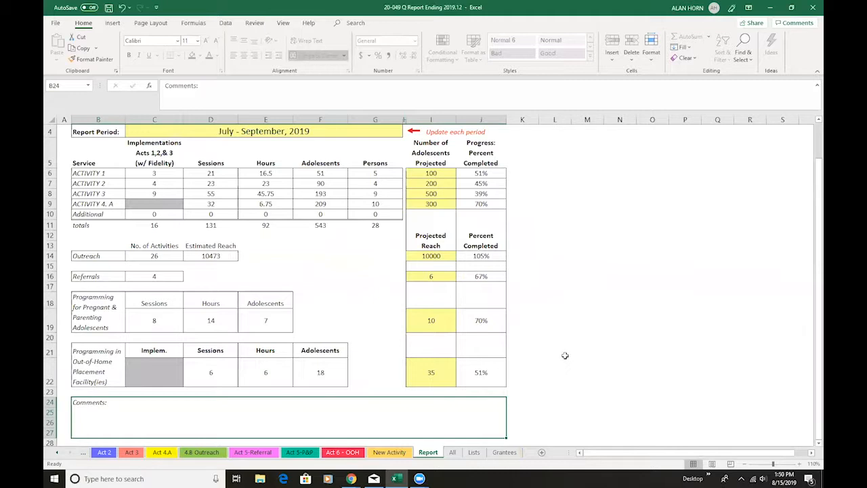
scroll(573, 354, up, 1)
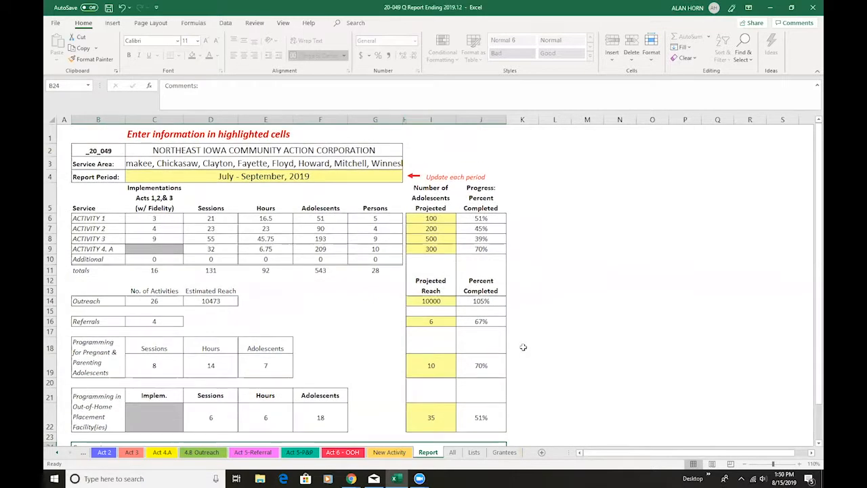
click(366, 177)
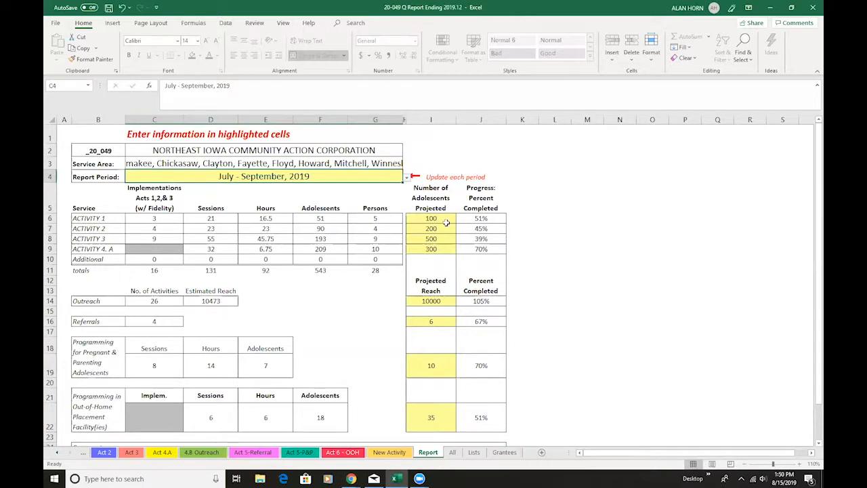
click(407, 179)
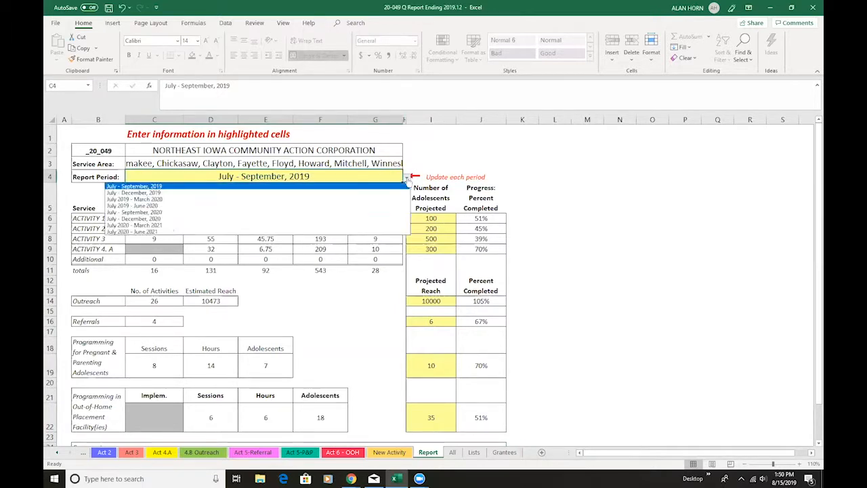
click(342, 186)
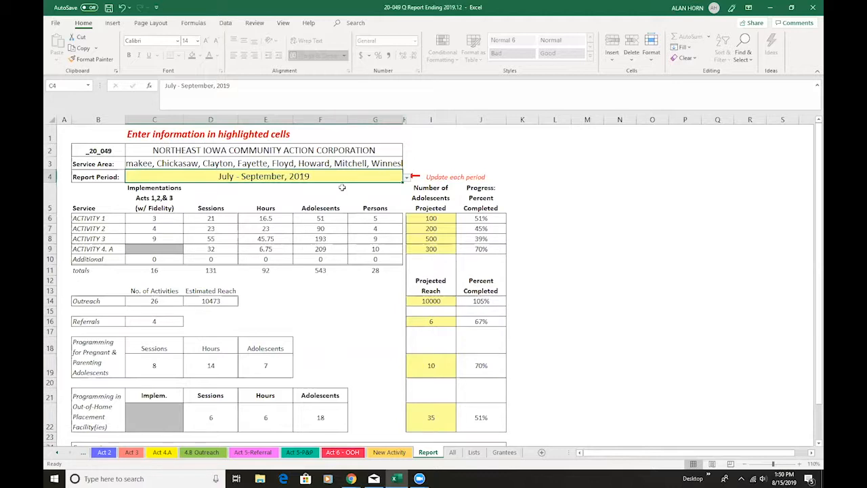
click(407, 178)
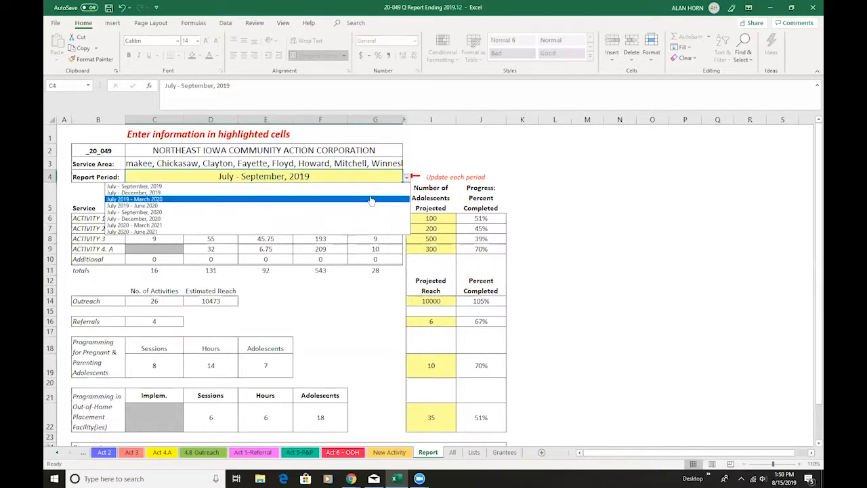
click(366, 186)
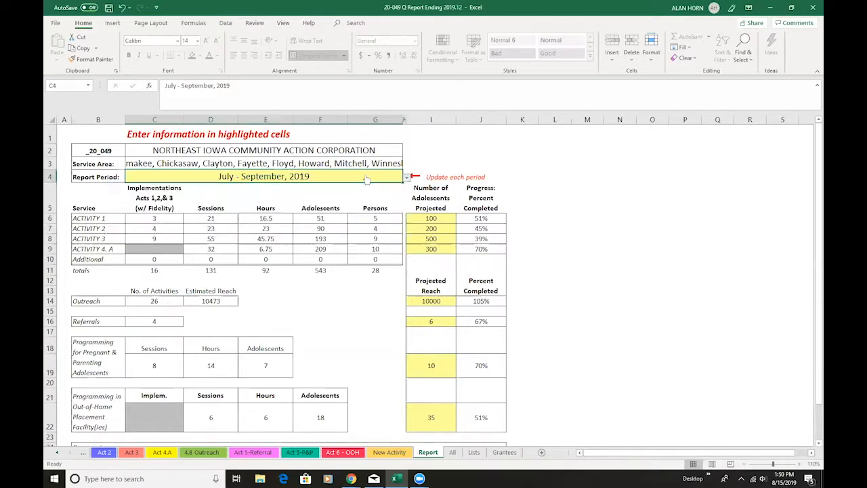
Set the number of adolescents projected for Activity 1 to 250 on the Report sheet
click(442, 218)
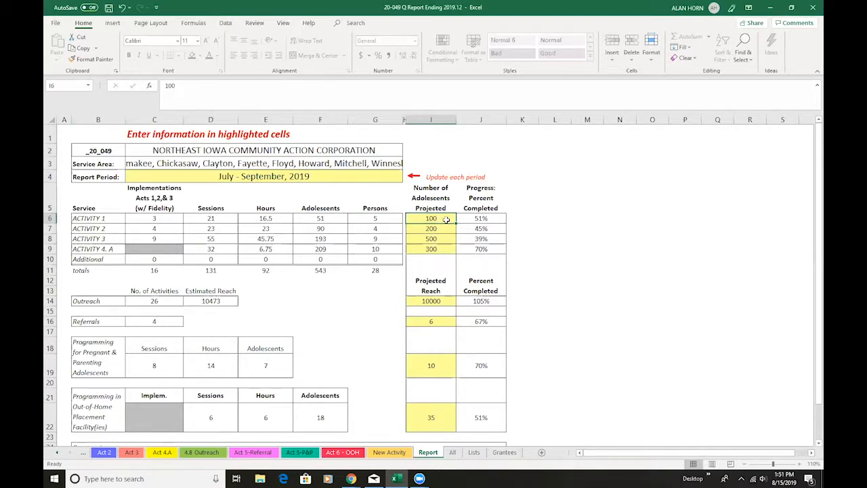
text(250)
click(542, 221)
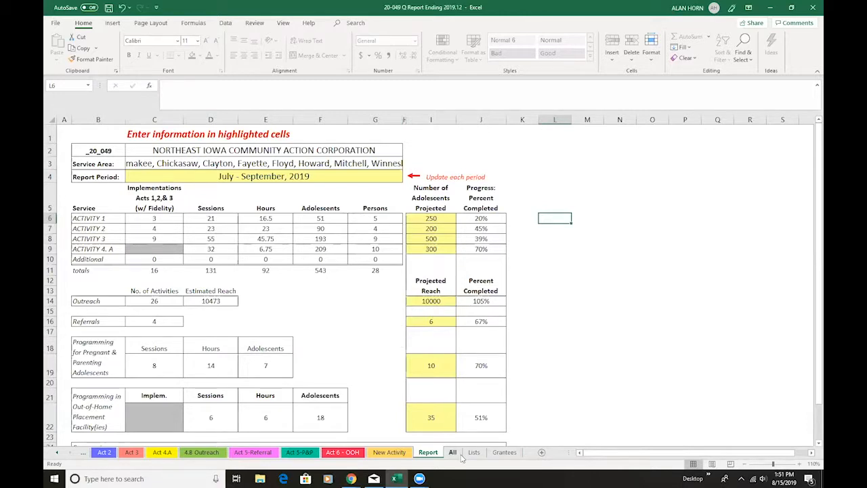
Check Activity 1's projected number and percent completed formula, and locate the Comments box at the end of the report
click(439, 218)
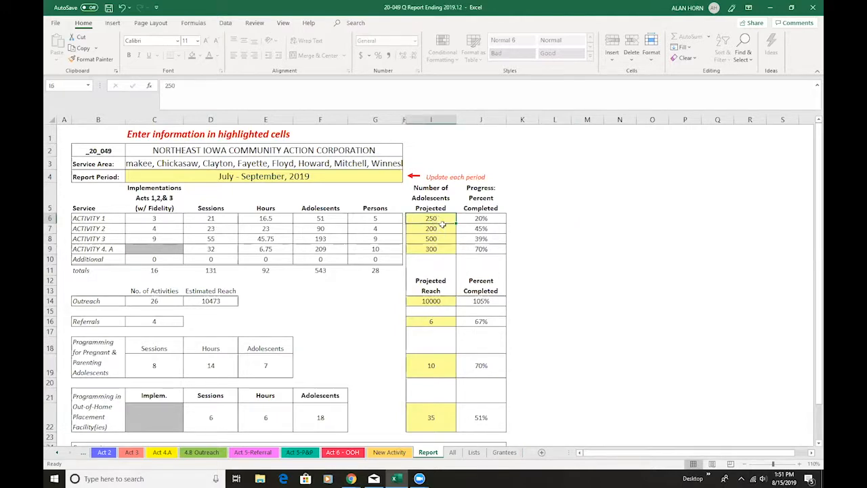
click(481, 219)
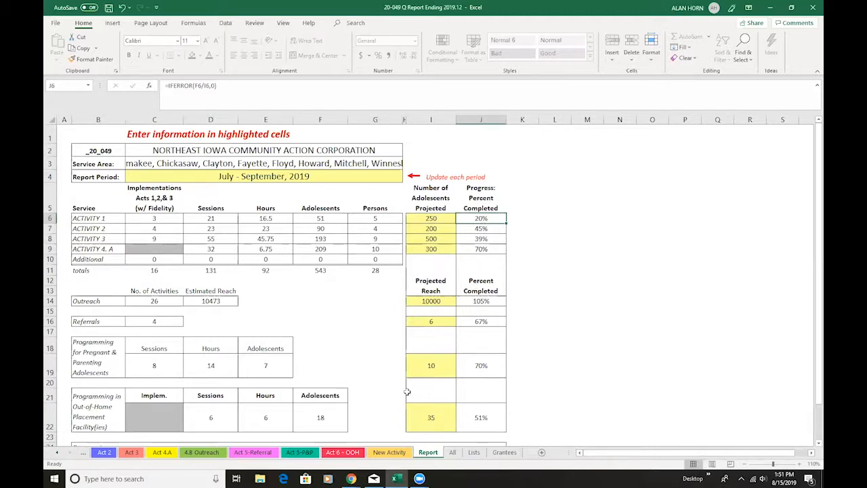
scroll(408, 391, down, 1)
click(377, 412)
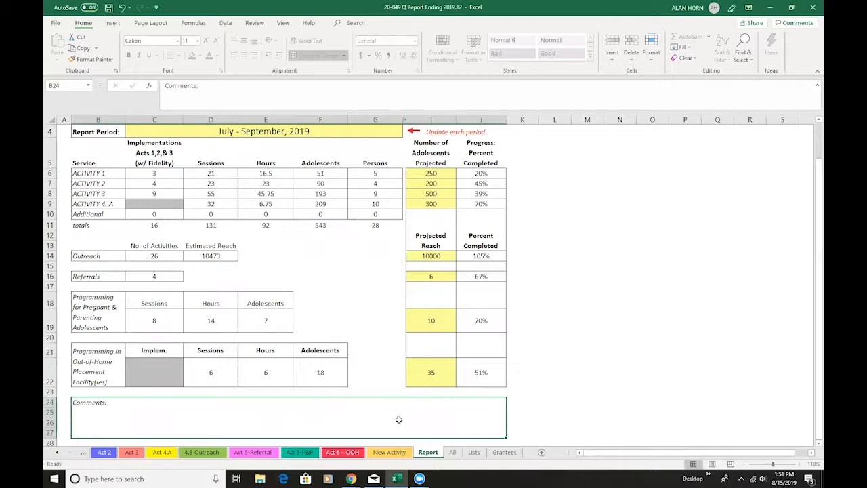
Examine the combined entries and totals on the All sheet, from Activity 1 through Activity 6 Out-of-Home
click(453, 452)
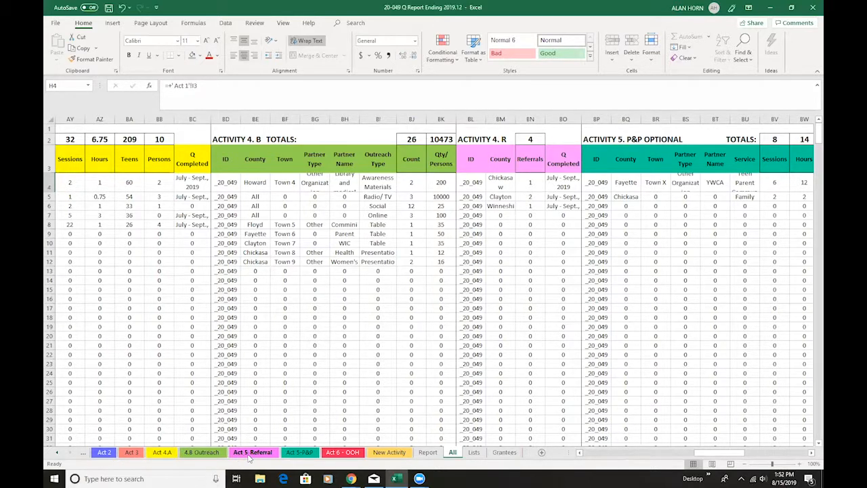
drag(717, 453, 603, 459)
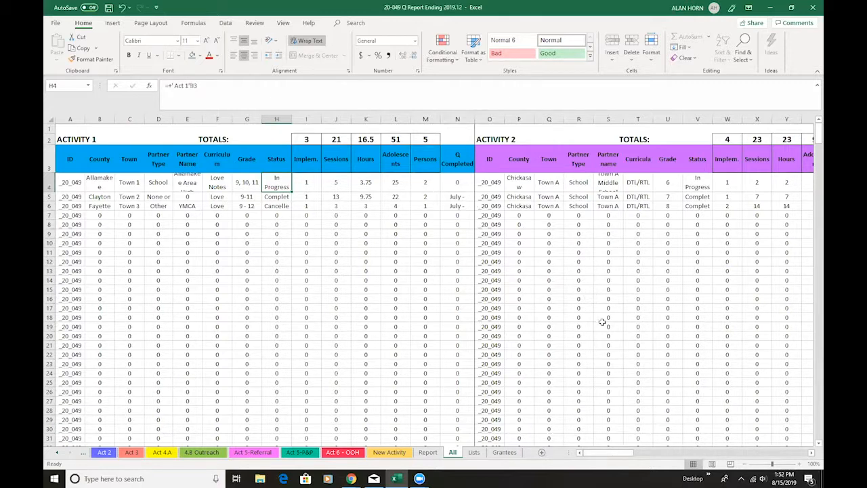
scroll(360, 232, down, 1)
scroll(360, 233, down, 3)
scroll(363, 237, up, 4)
drag(600, 458, 739, 453)
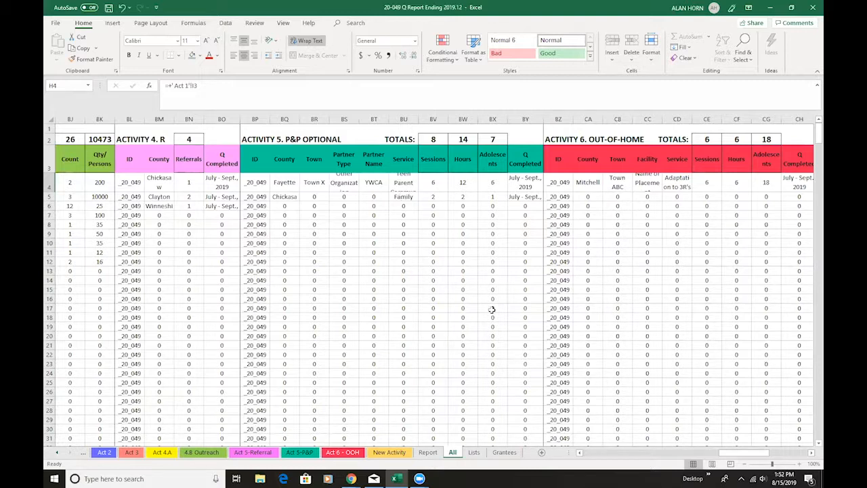
drag(759, 458, 610, 460)
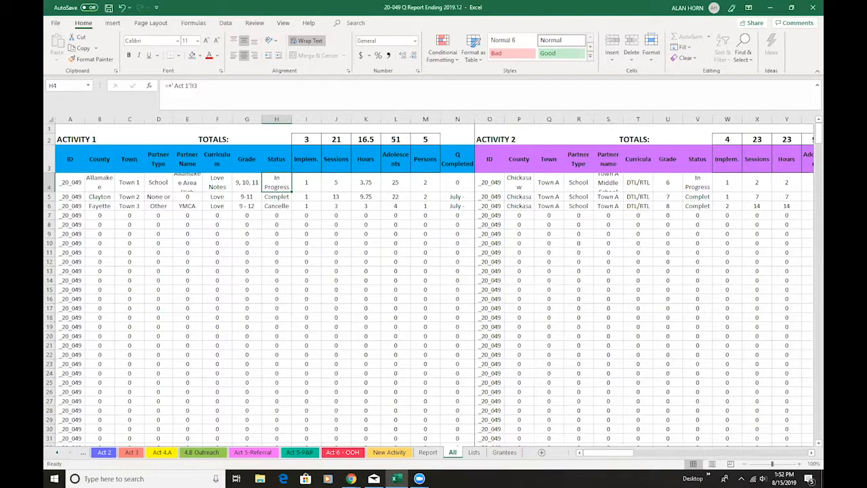
Return to the Act 1 sheet from the All sheet
click(57, 453)
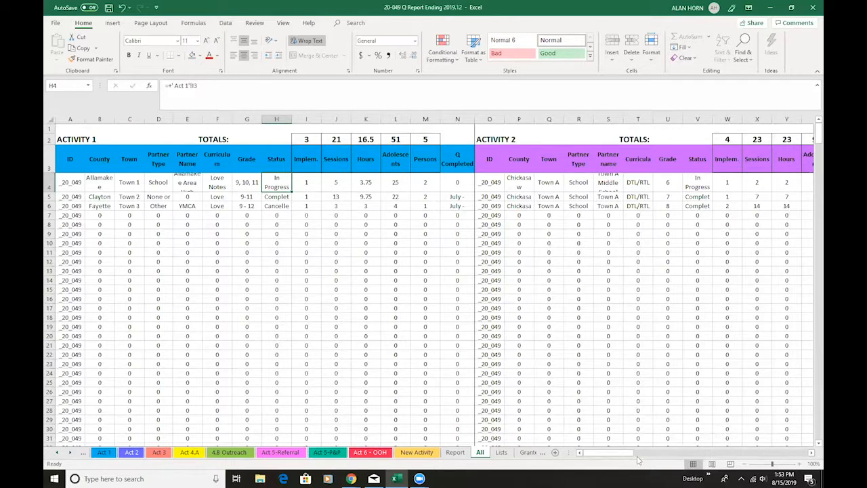
drag(625, 453, 605, 455)
click(103, 453)
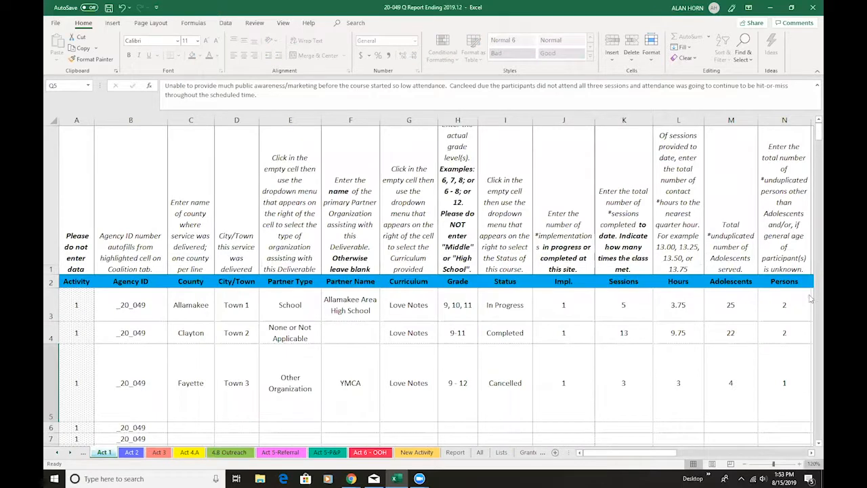
Save the workbook to the Desktop as "20-049 Q Report Ending 2019.09", replacing the existing file of that name
click(57, 23)
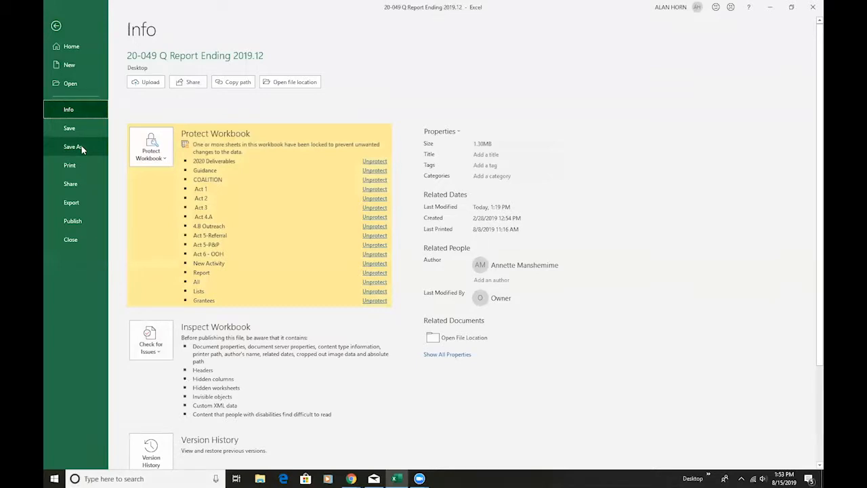
click(386, 70)
key(BackSpace)
key(BackSpace)
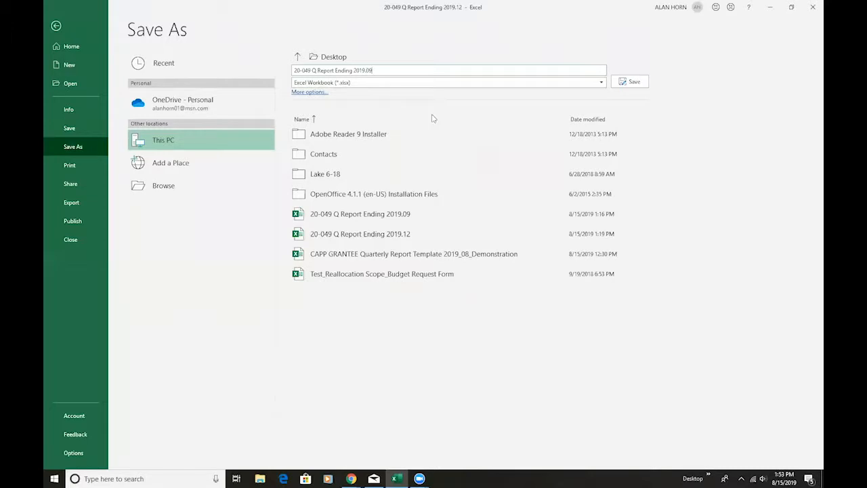
click(634, 83)
click(465, 272)
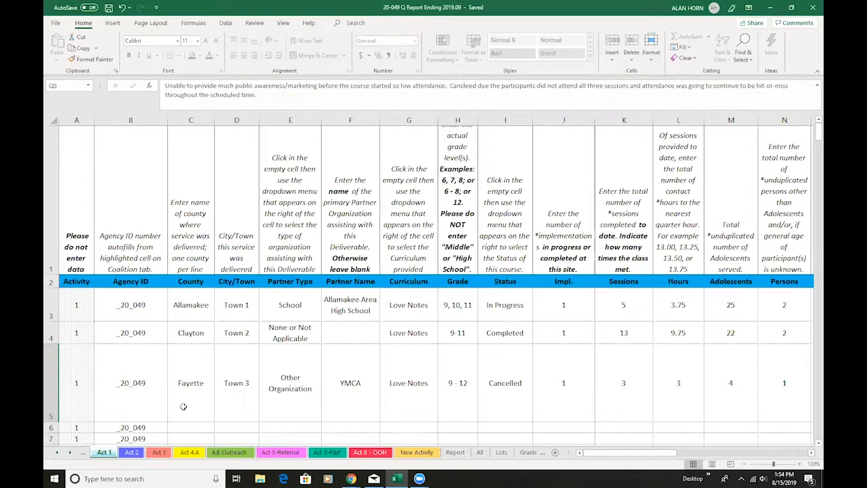
Change the status of the Allamakee course on the Act 1 sheet to Completed
click(156, 298)
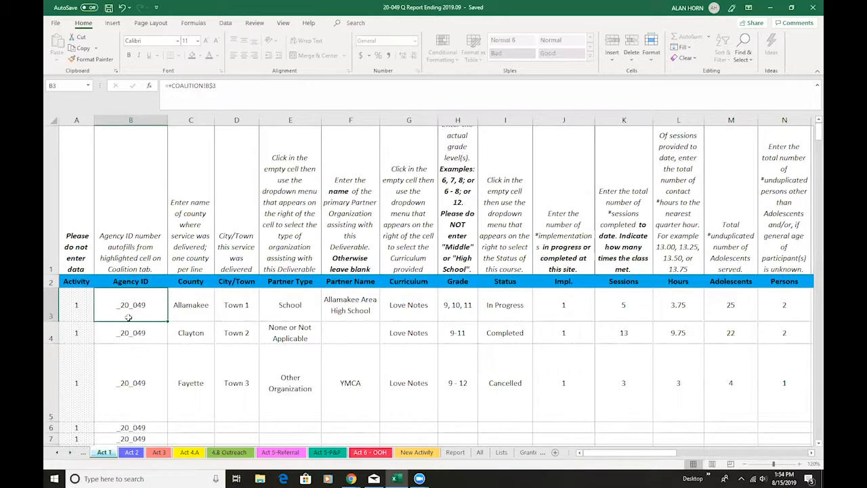
click(519, 307)
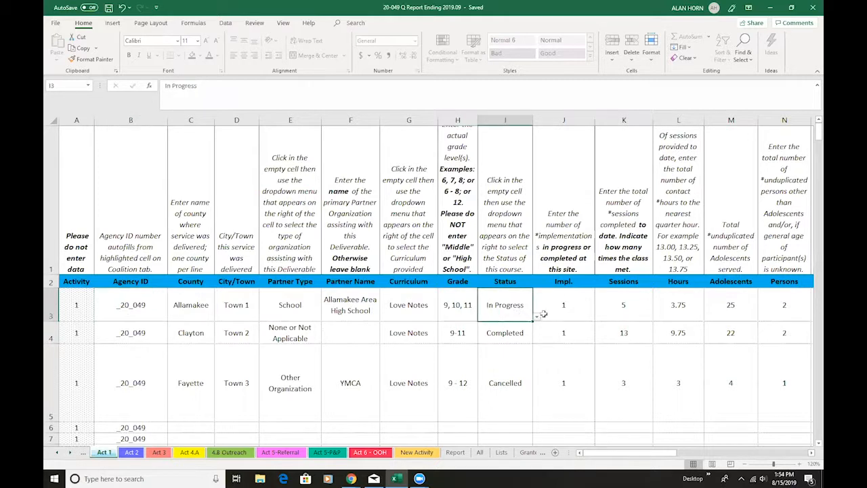
click(537, 317)
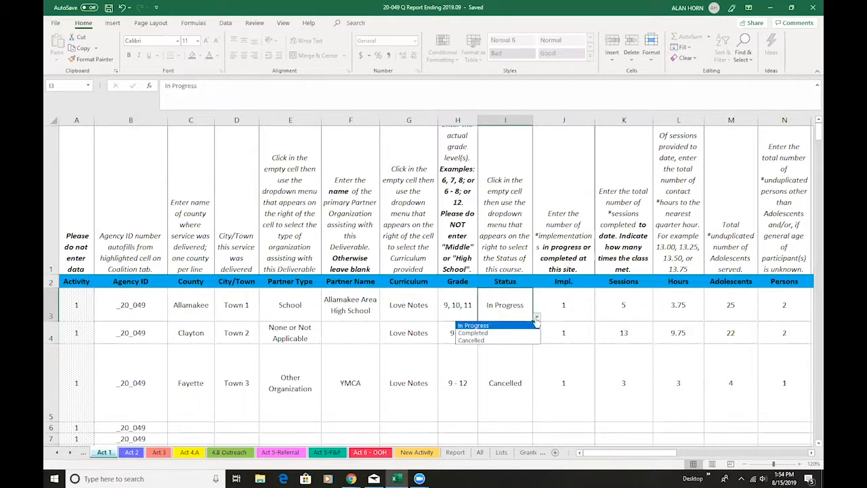
click(515, 333)
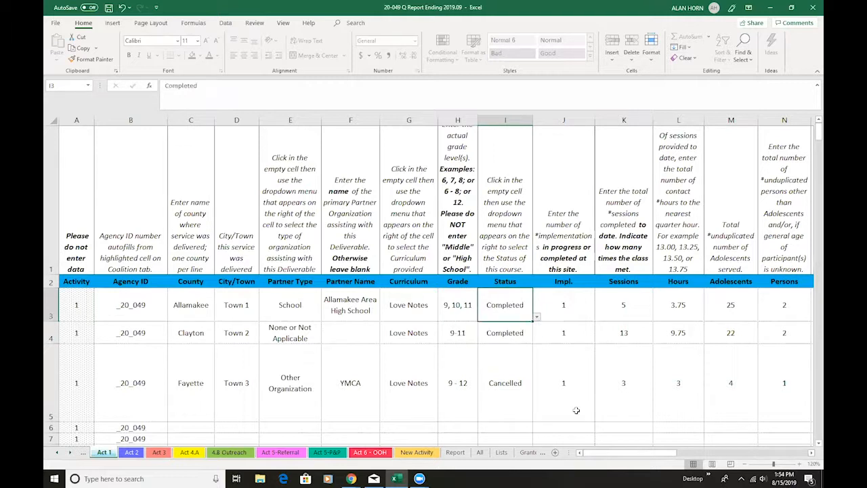
For the Allamakee course, set Sessions to 13, Hours to 9.75 and Q Completed to Oct. - Dec., 2019
drag(625, 453, 693, 452)
click(381, 308)
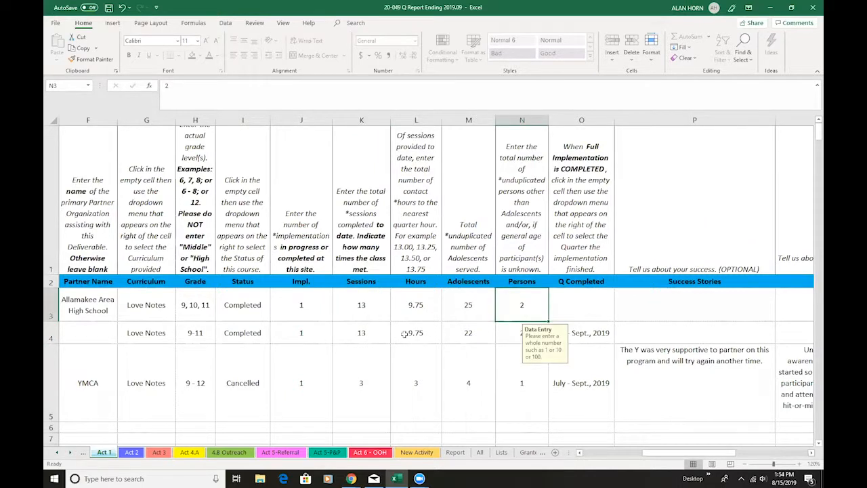
click(599, 305)
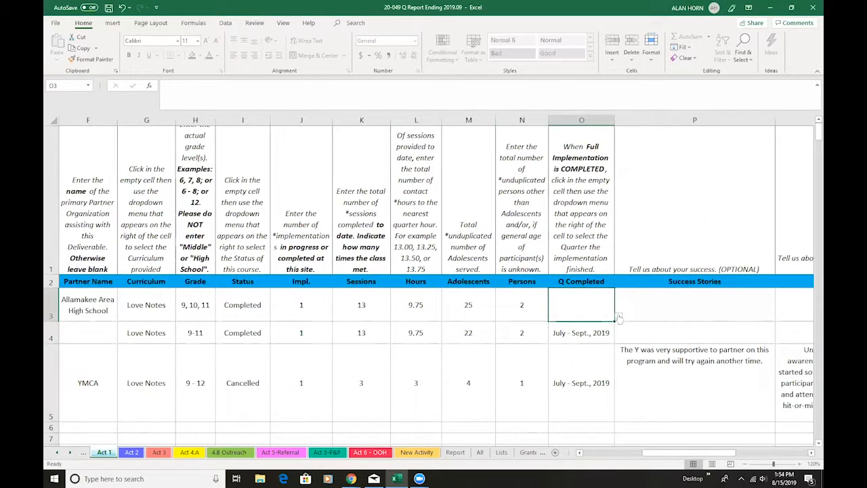
click(618, 317)
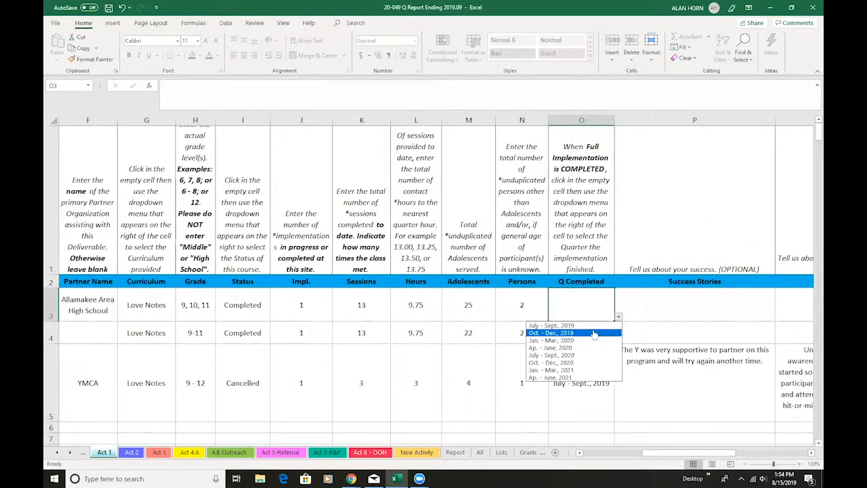
click(597, 331)
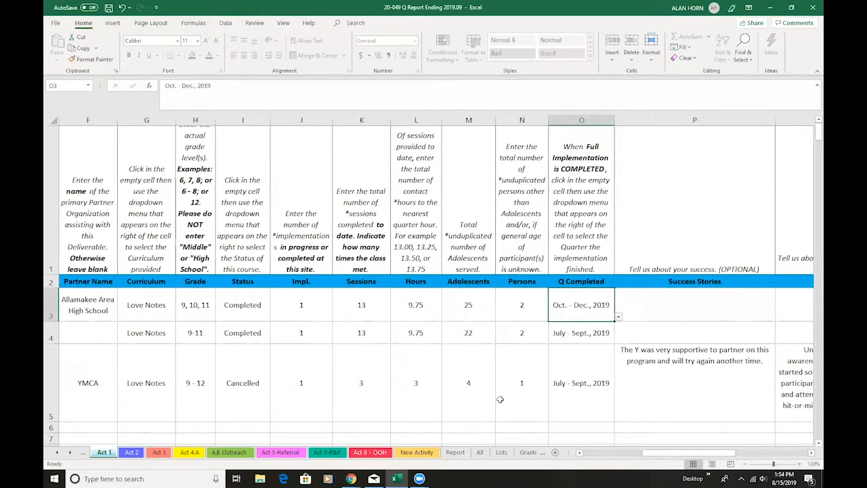
Review the entries and next empty rows on the Act 2, 4.B Outreach, Act 5-Referral and Act 6 - OOH sheets
click(131, 452)
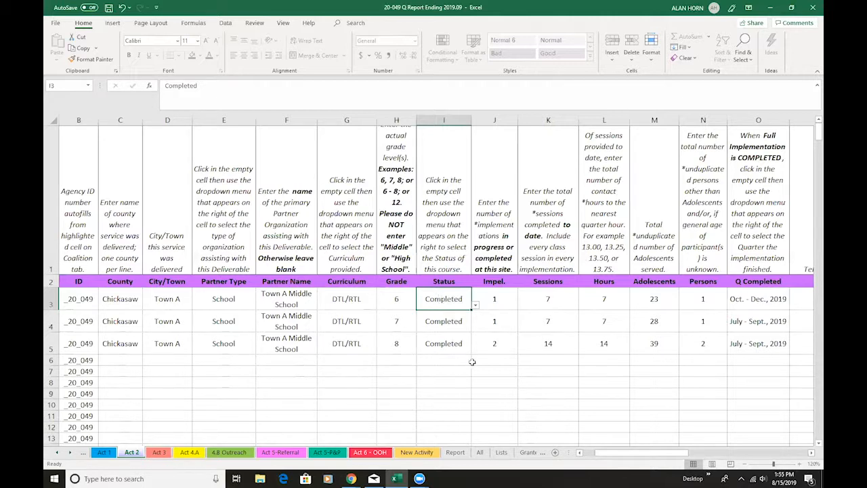
click(126, 360)
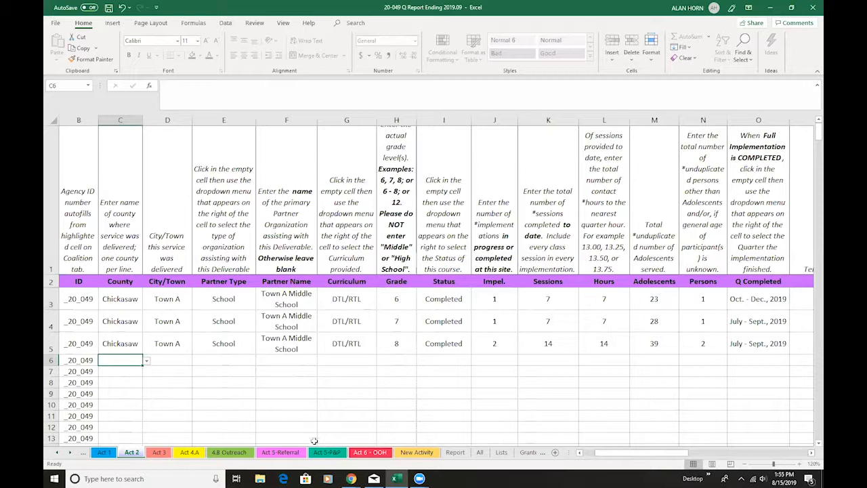
click(249, 458)
scroll(374, 328, down, 1)
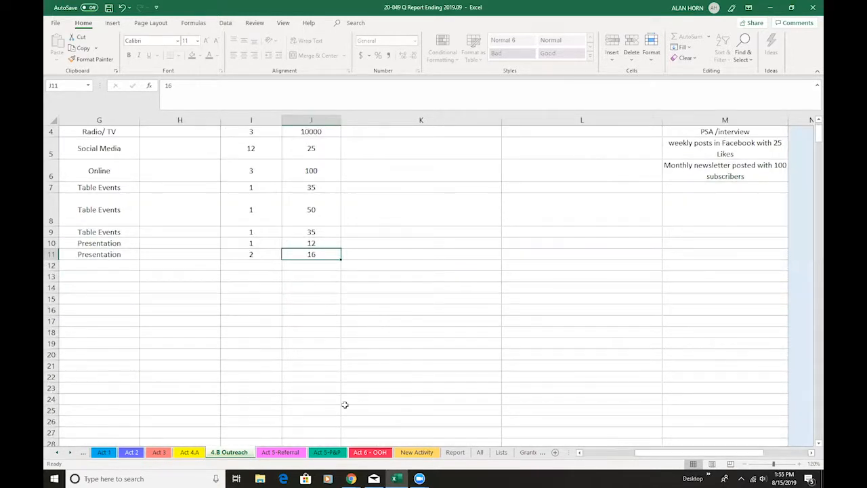
drag(637, 451, 332, 433)
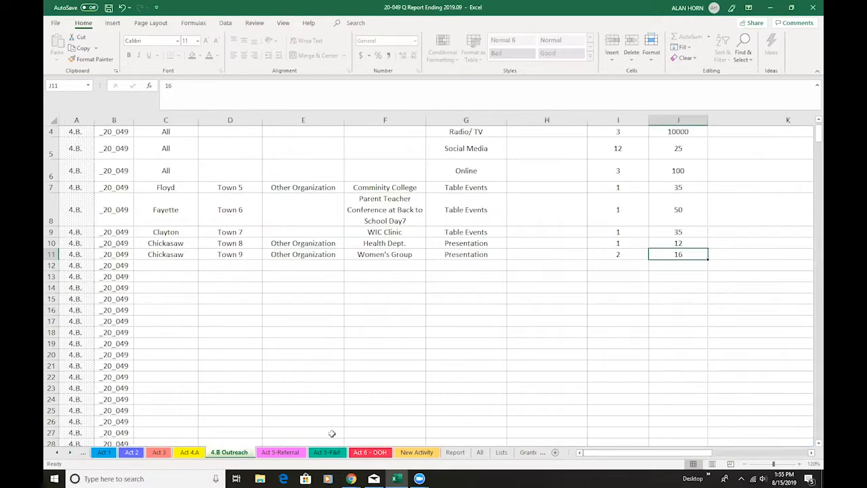
click(283, 453)
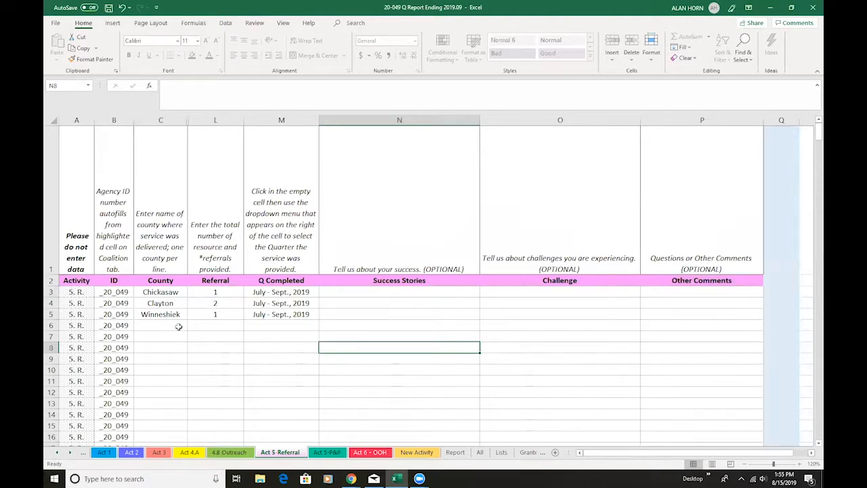
click(370, 452)
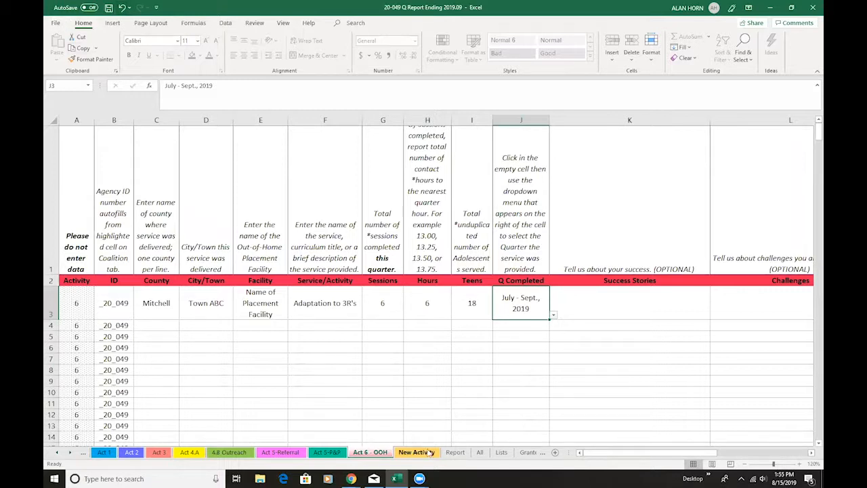
Update the Report Period on the Report sheet to the following quarter
click(453, 452)
scroll(346, 158, up, 1)
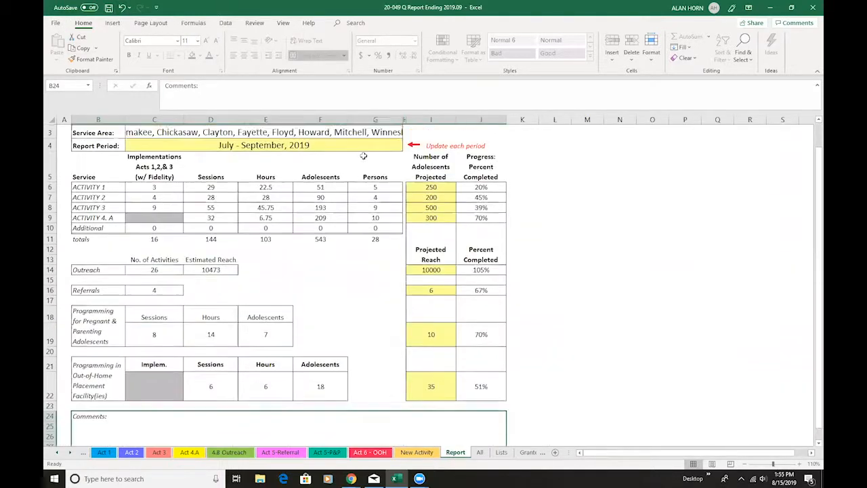
click(398, 177)
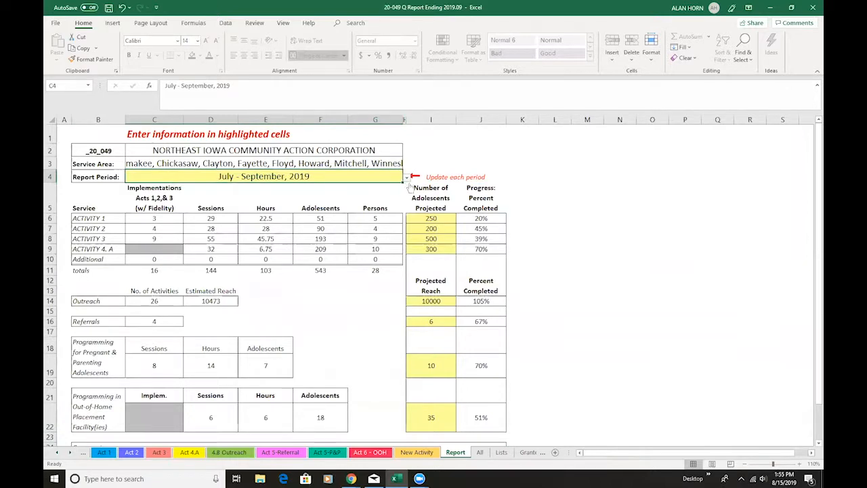
click(406, 178)
click(185, 194)
Start saving the workbook as a new file on the Desktop and open its file name for editing
click(54, 23)
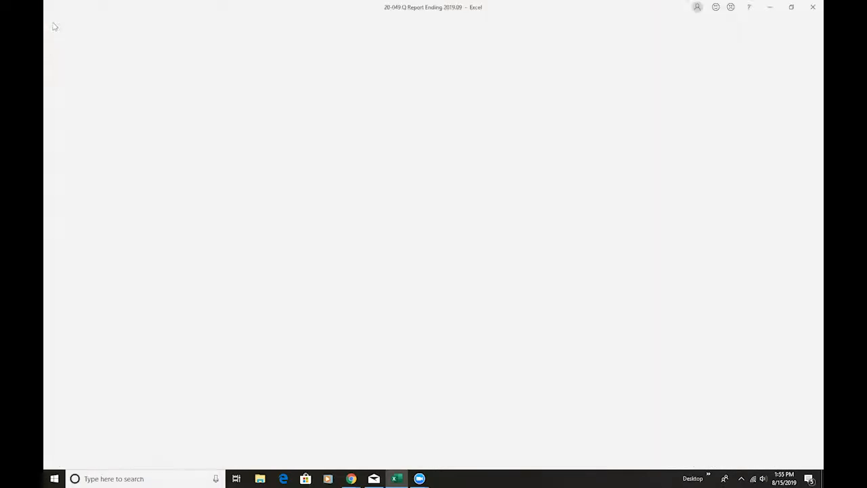
click(72, 147)
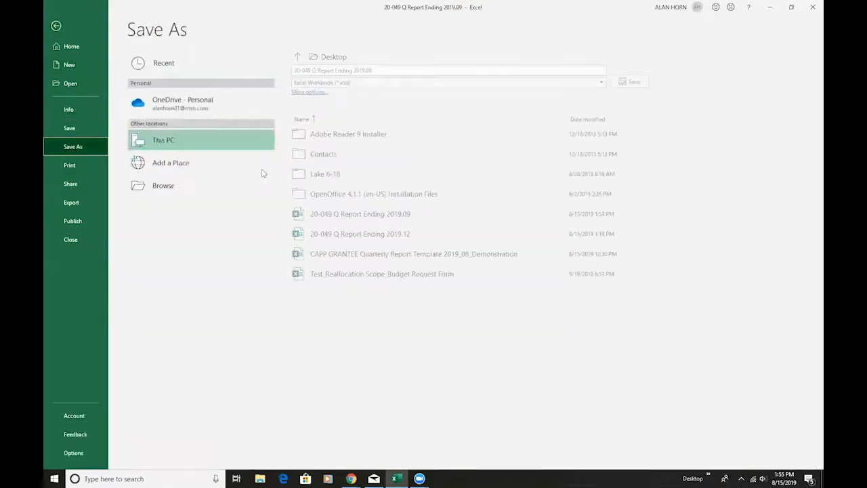
click(389, 69)
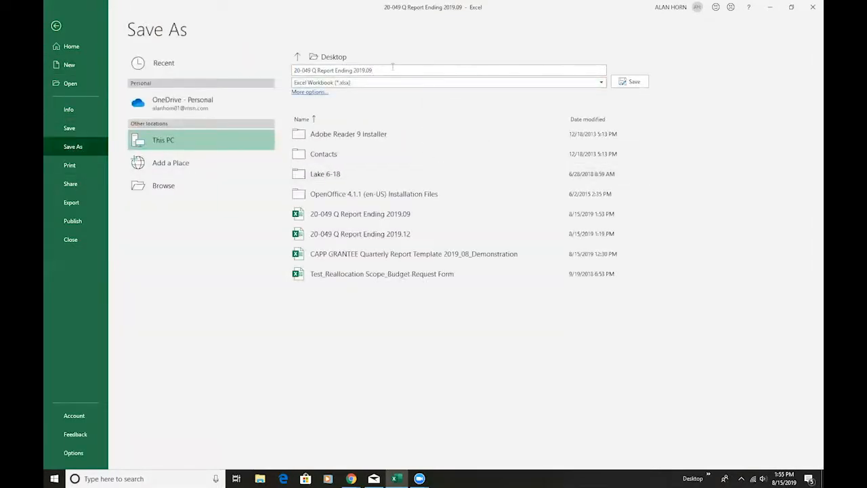